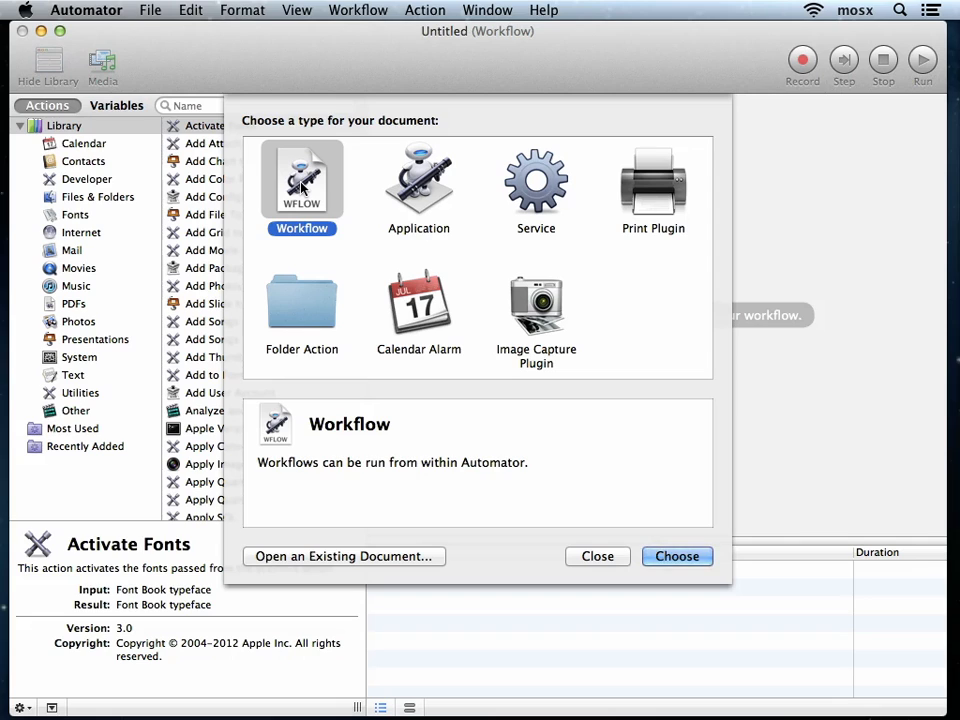
- Create a new workflow and add a Get Specified Finder Items action containing MOSX Logo.pdf and zCasting Logo.pdf
click(672, 555)
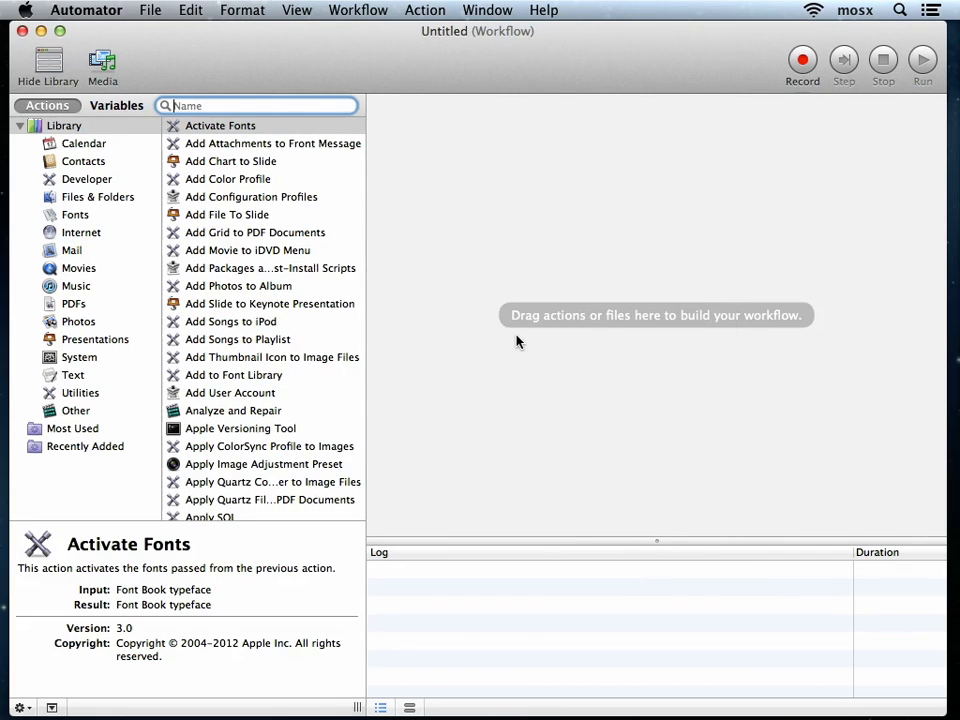
click(107, 203)
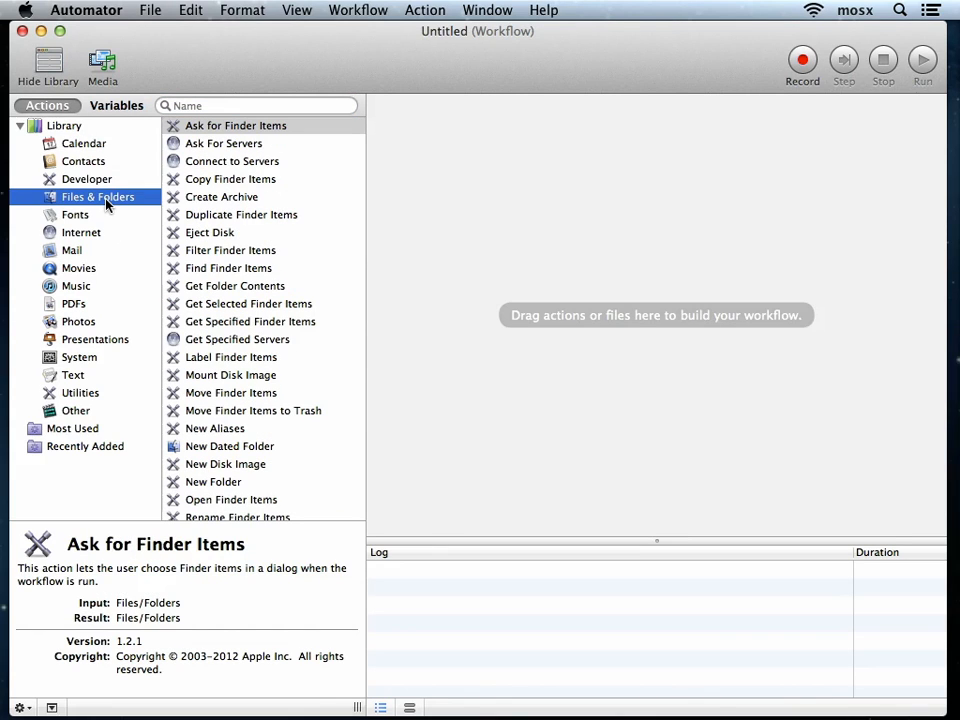
click(214, 321)
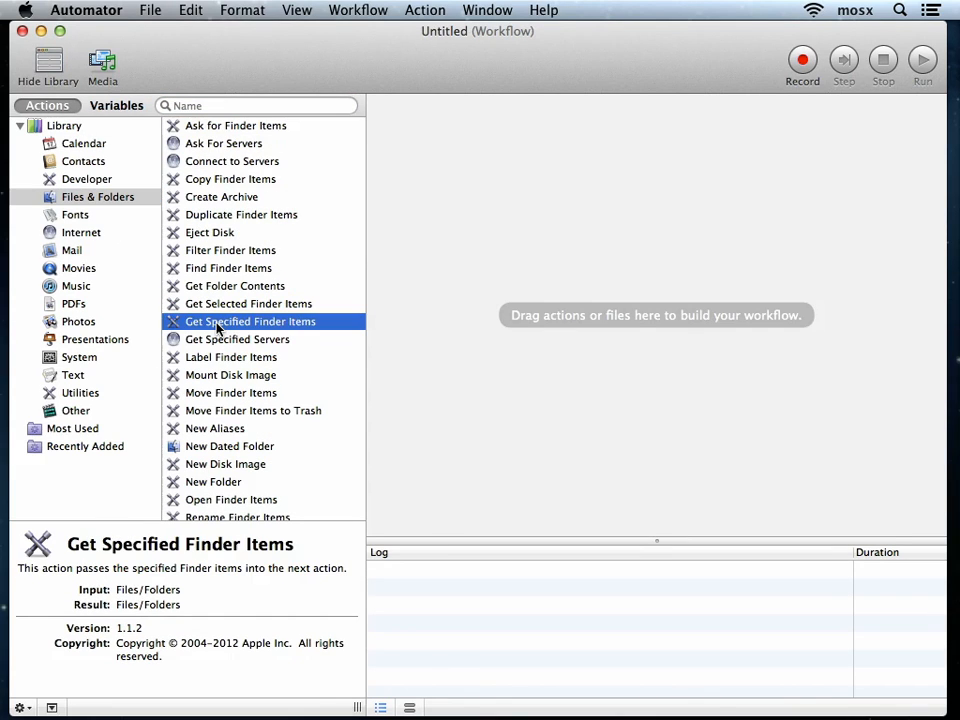
double_click(216, 325)
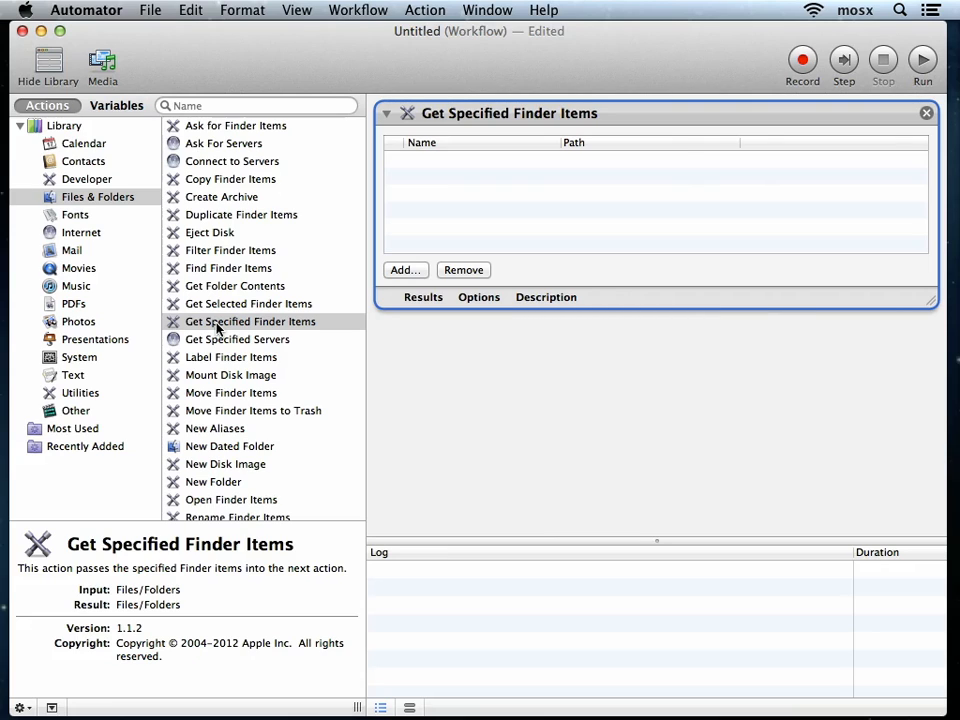
key(super+Tab)
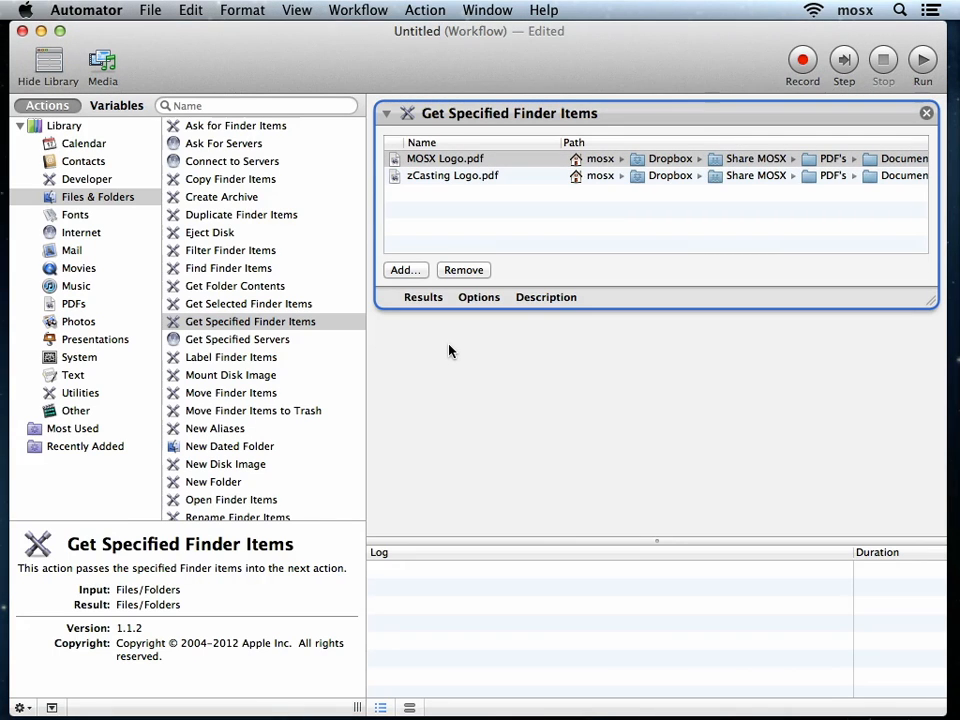
- Append a Combine PDF Pages action and a Move Finder Items action to the end of the workflow
click(110, 308)
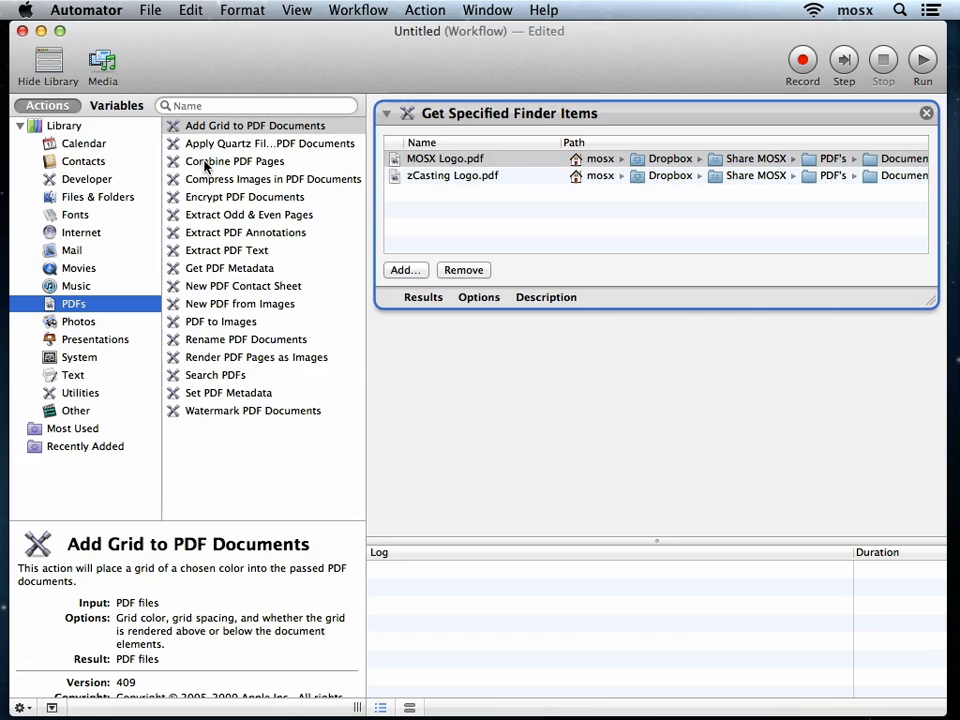
drag(205, 166, 449, 347)
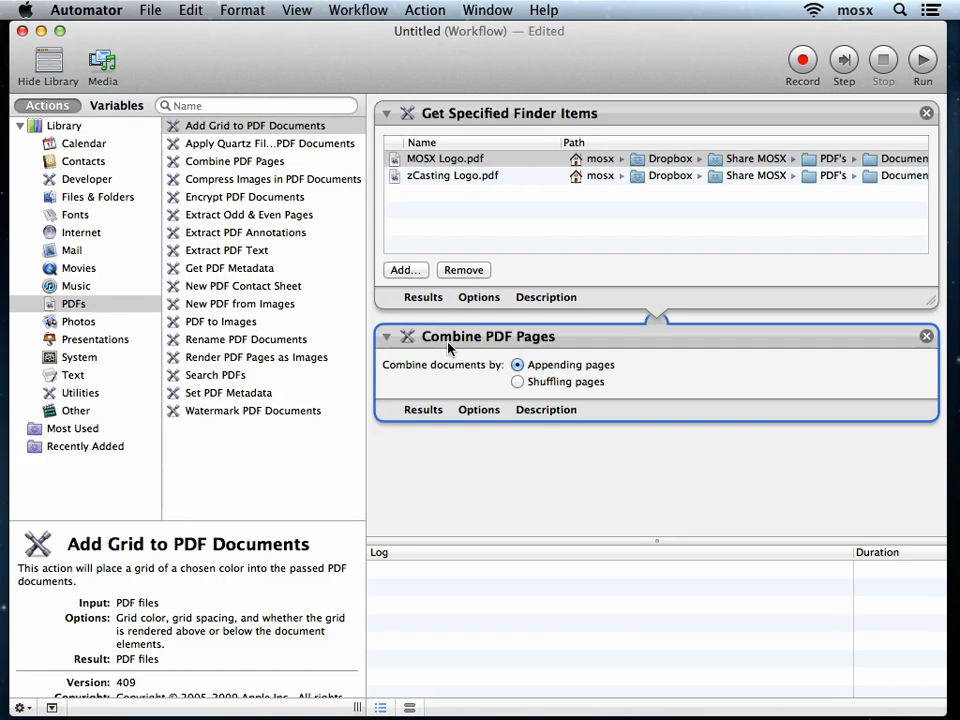
click(108, 200)
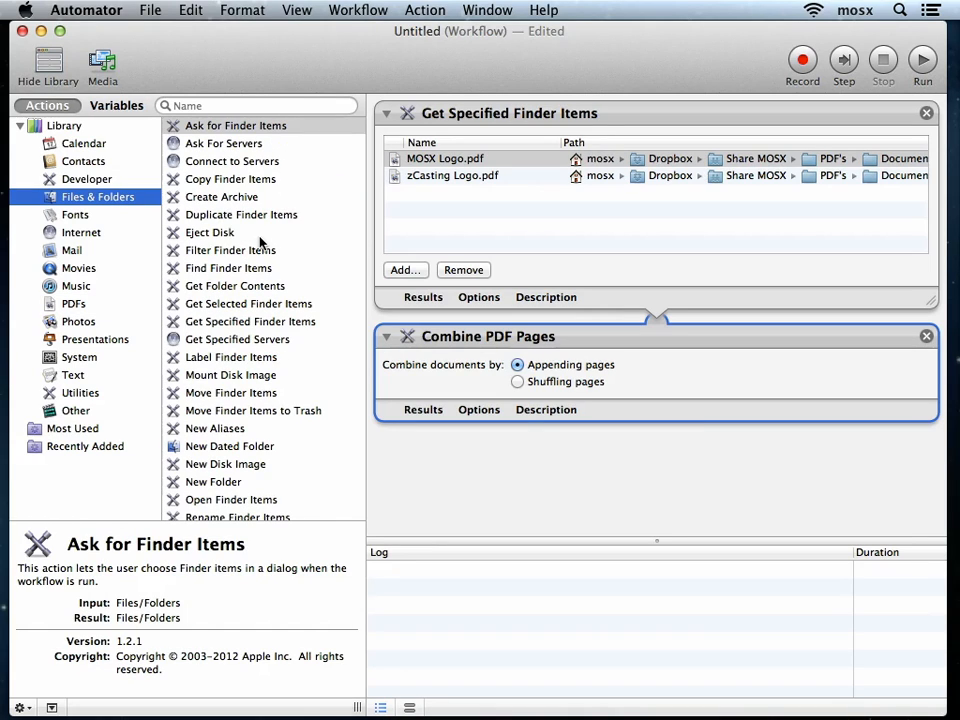
scroll(260, 246, down, 1)
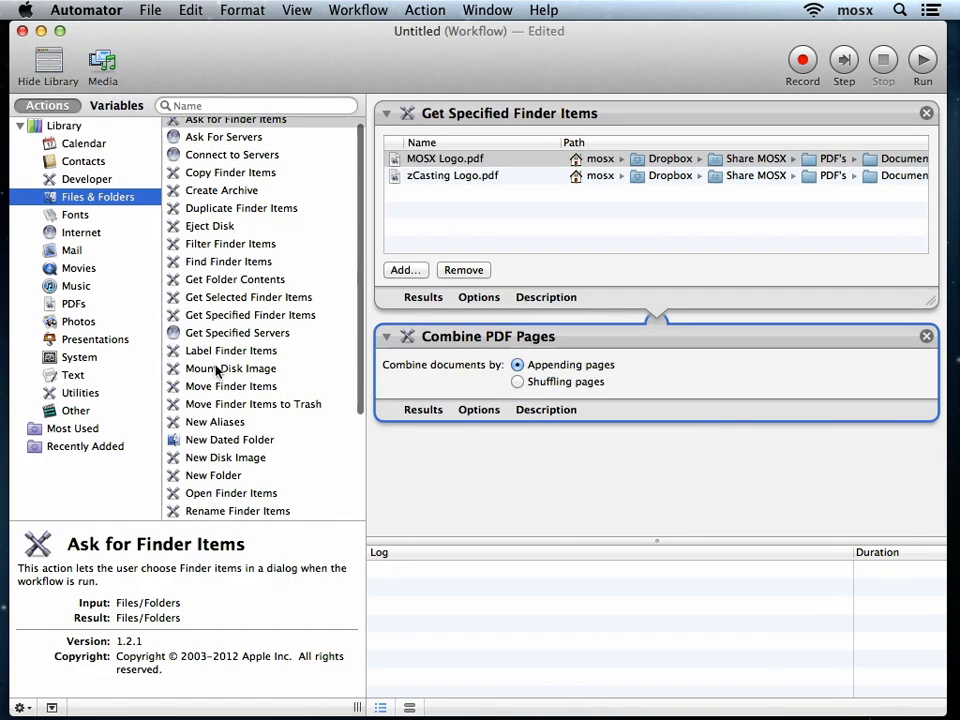
drag(212, 386, 513, 508)
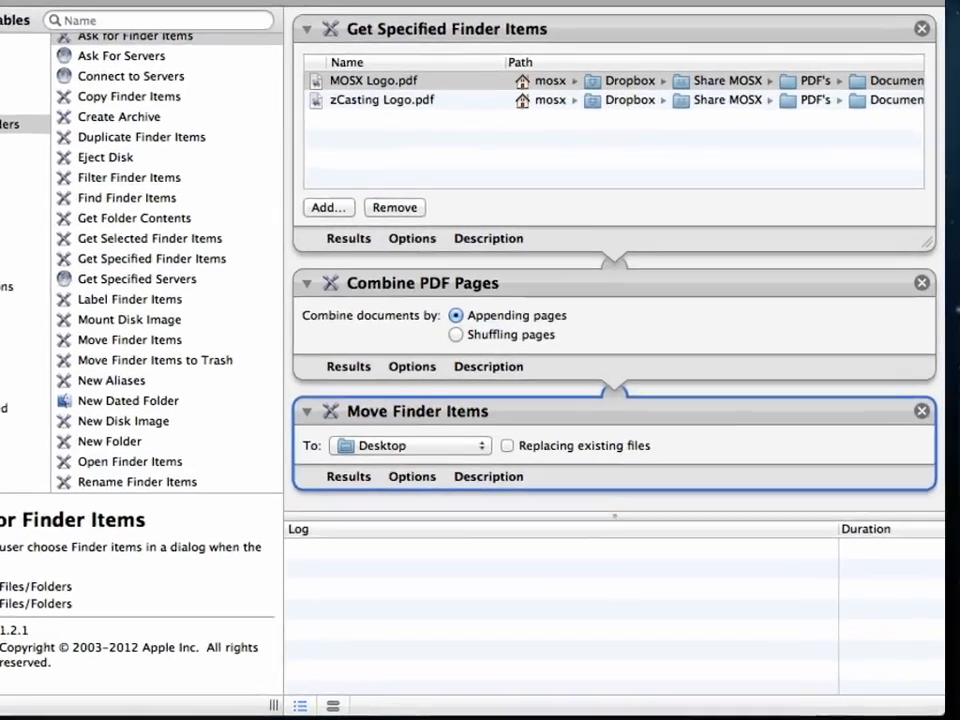
- Run the workflow and preview both pages of the combined PDF on the desktop
key(super+r)
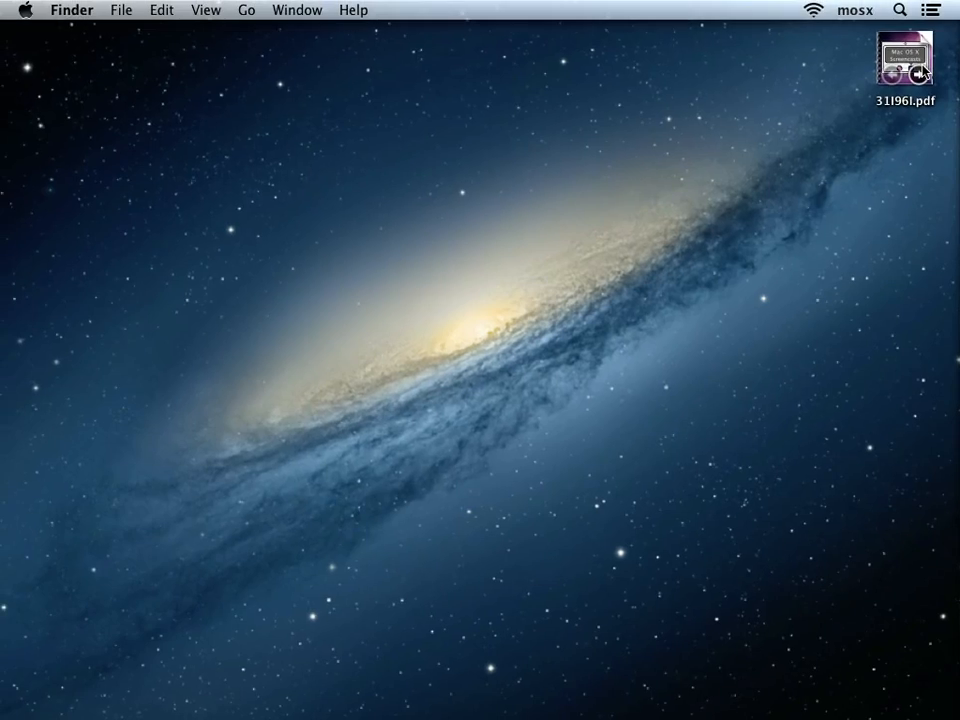
drag(791, 30, 930, 141)
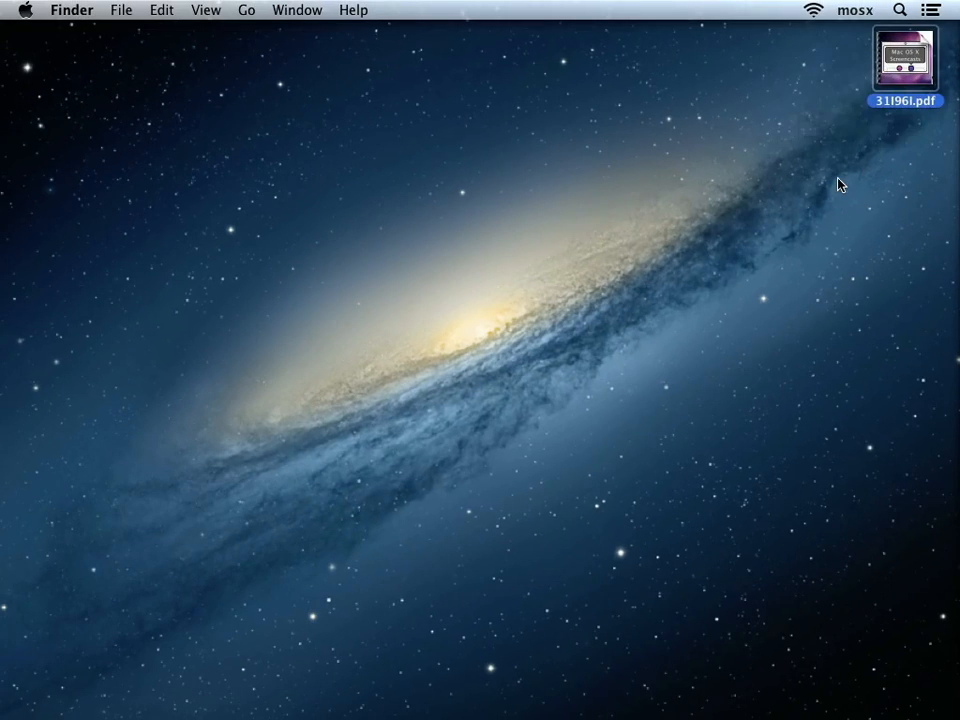
key(space)
scroll(606, 326, down, 10)
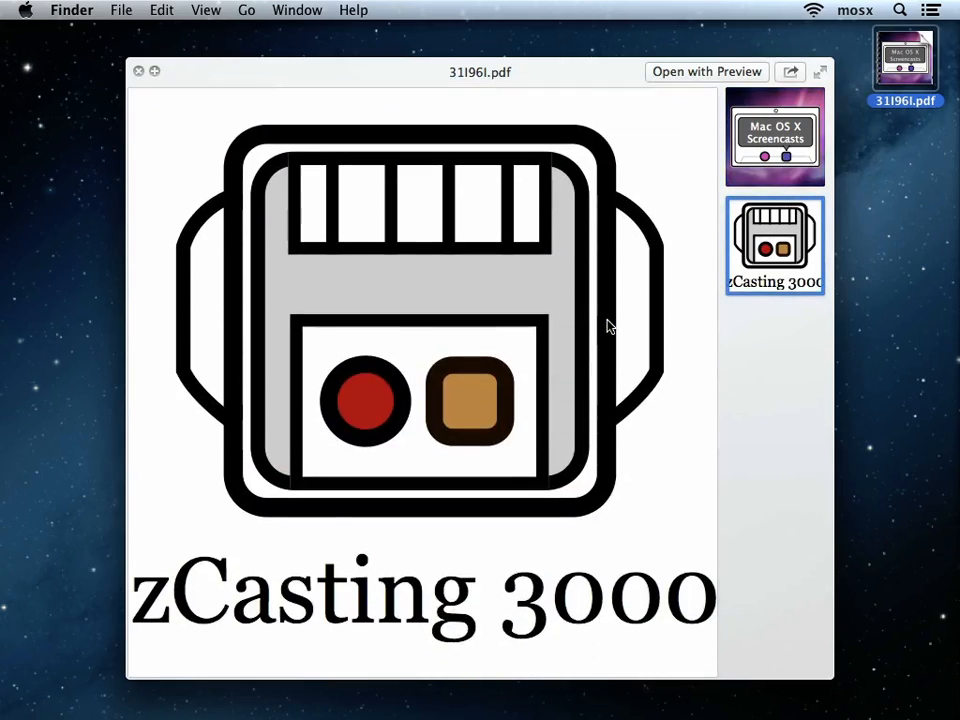
scroll(606, 326, up, 10)
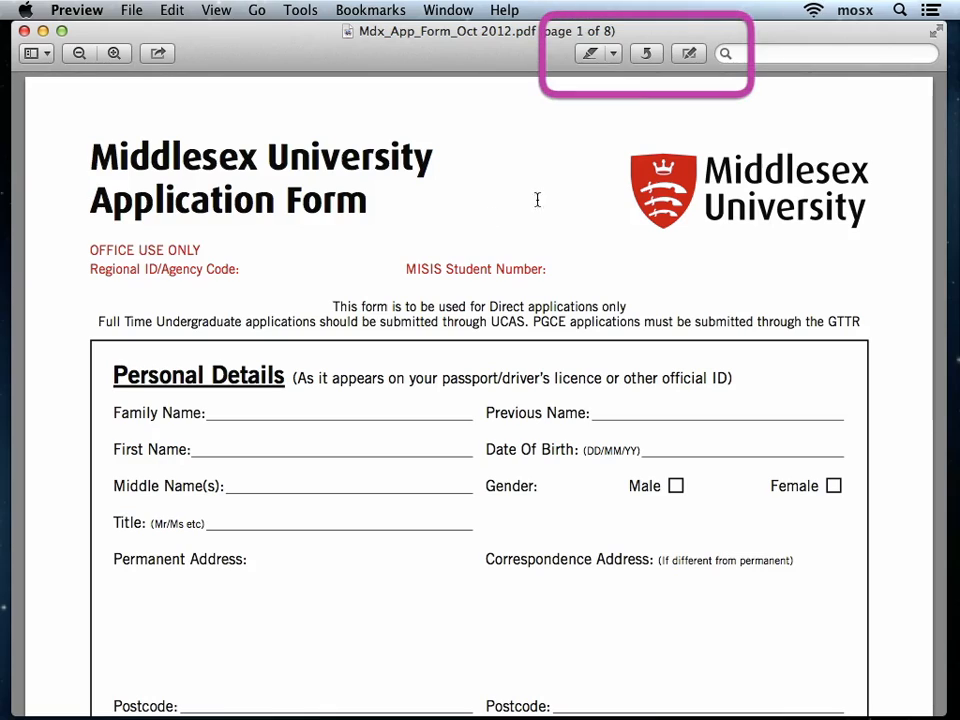
- In Preview, highlight the "MISIS Student Number:" label of Mdx_App_Form_Oct 2012.pdf in green
click(611, 55)
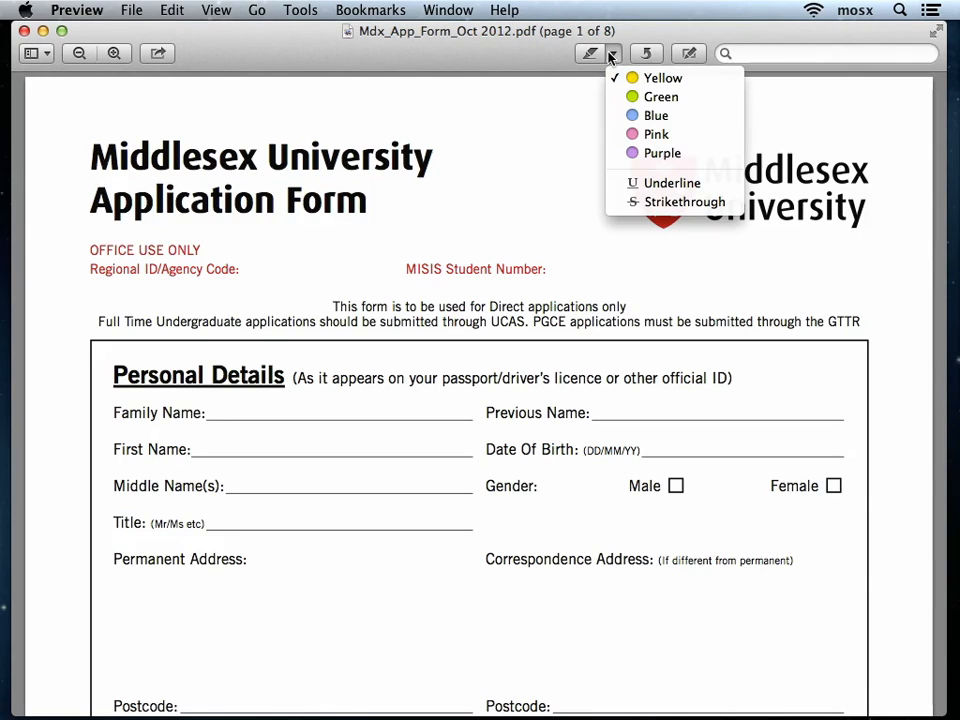
click(626, 97)
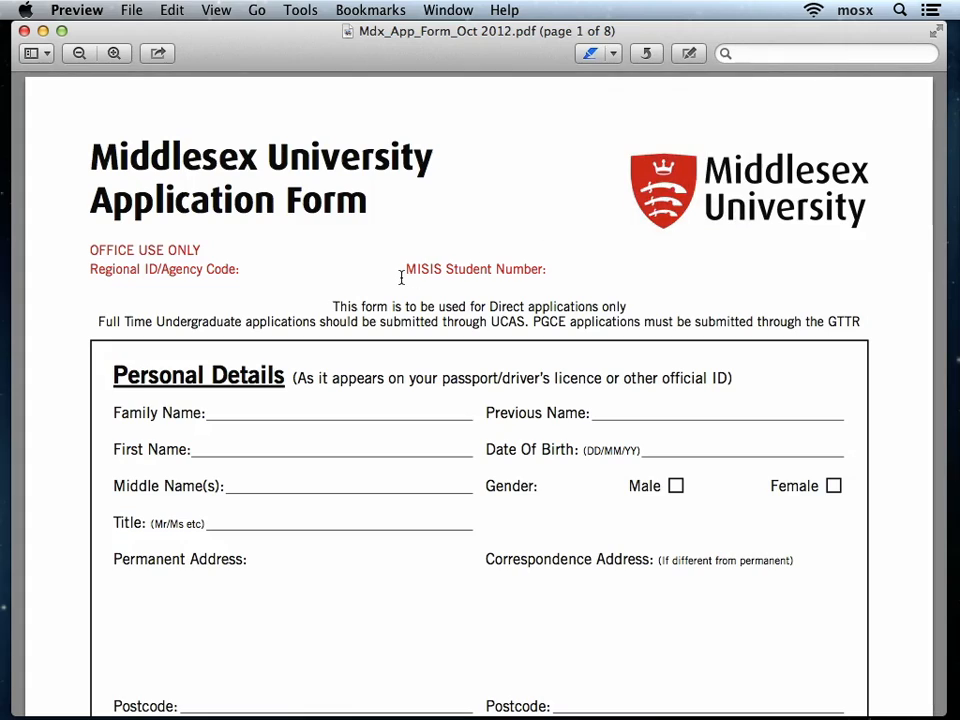
drag(403, 270, 561, 272)
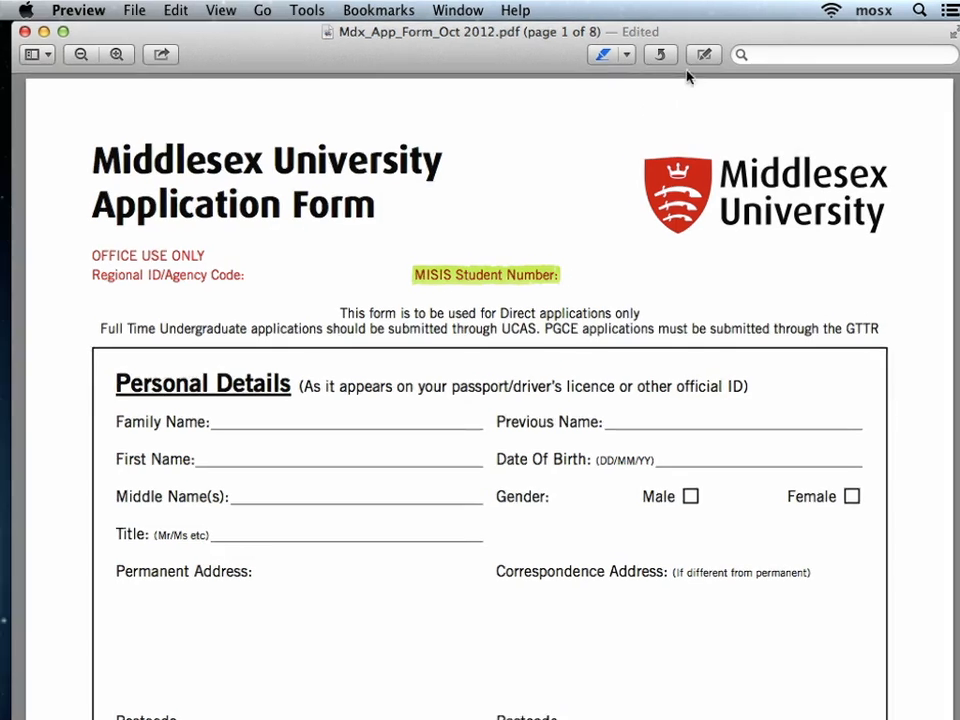
- Frame the Middlesex University logo on page 1 with a rectangle and colour its outline green
click(689, 53)
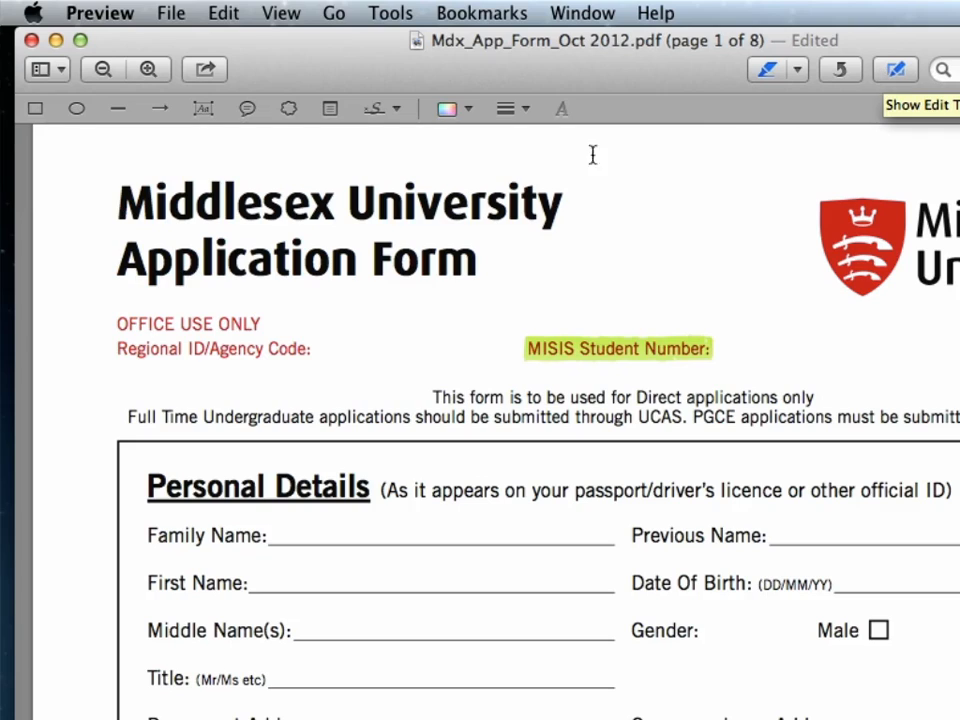
click(35, 109)
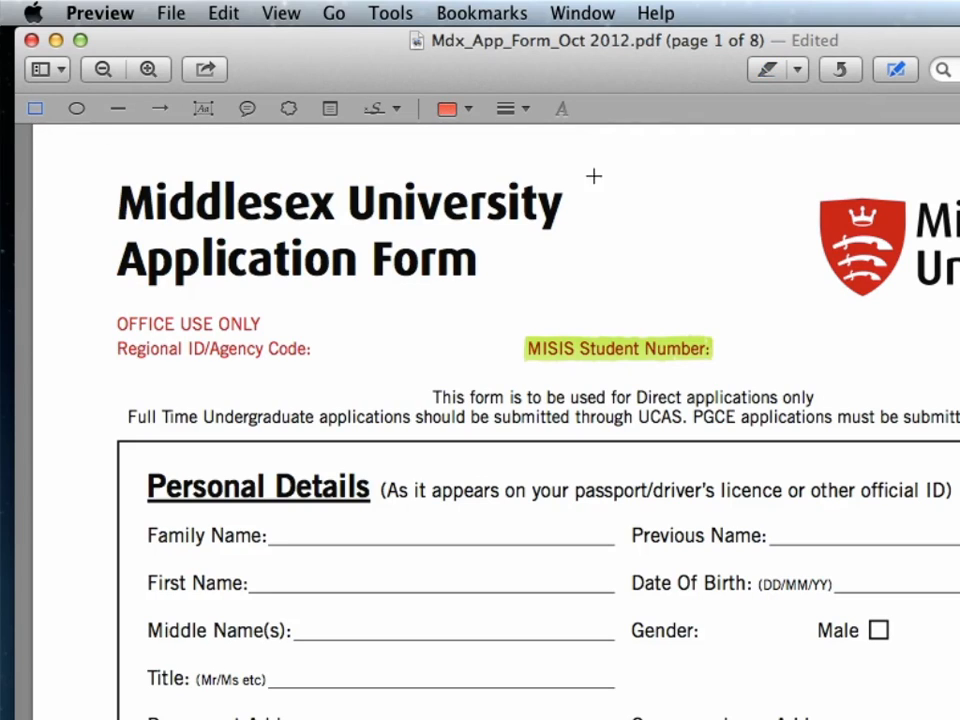
drag(604, 170, 838, 270)
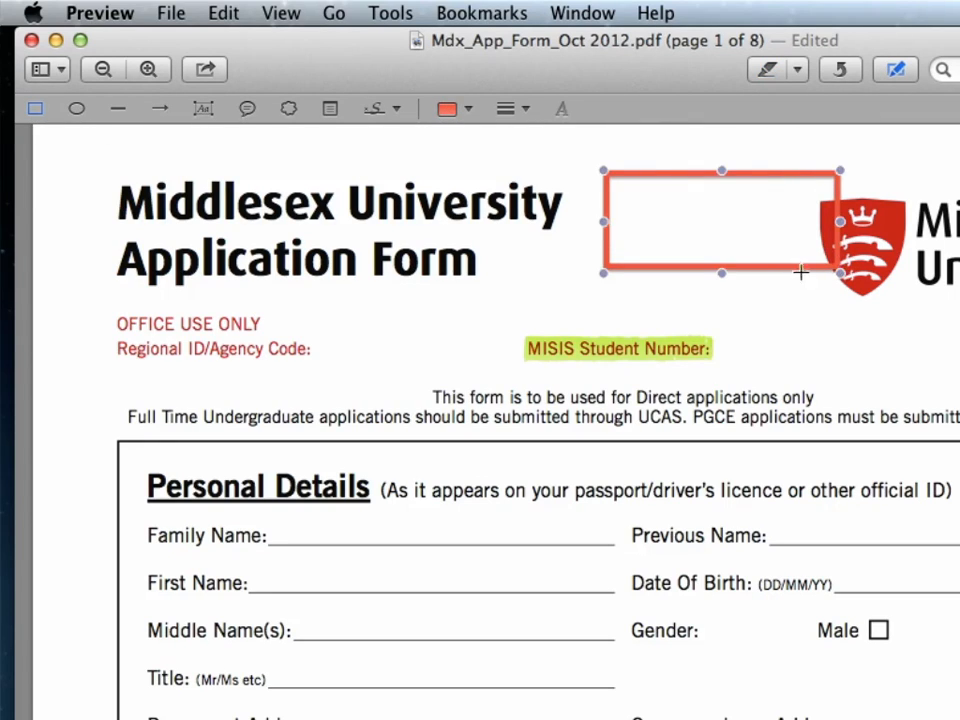
drag(651, 181, 815, 195)
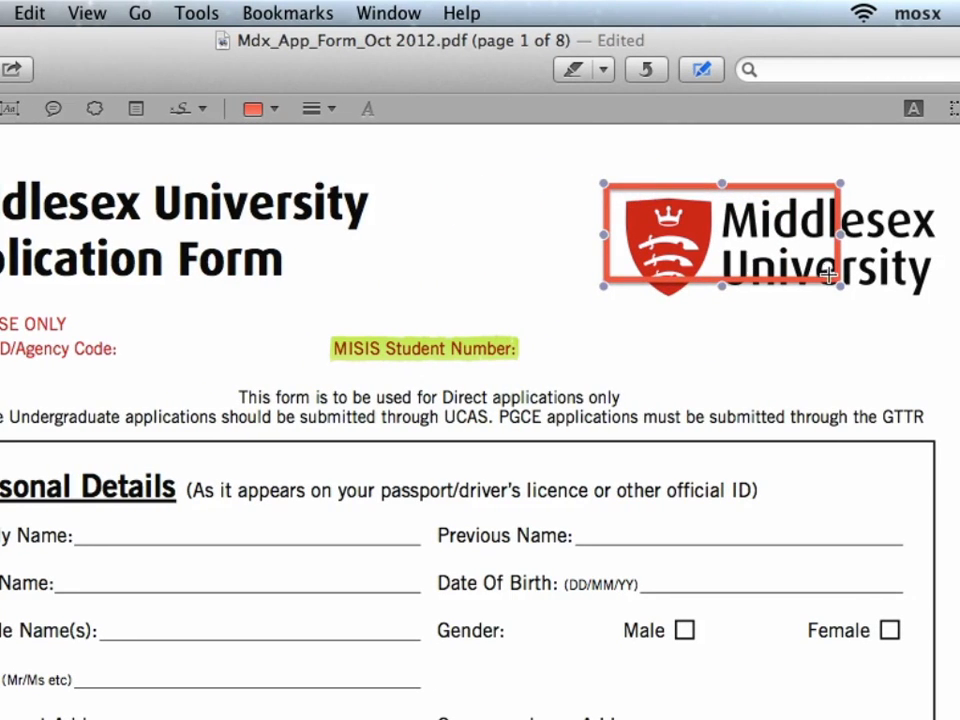
drag(840, 286, 953, 316)
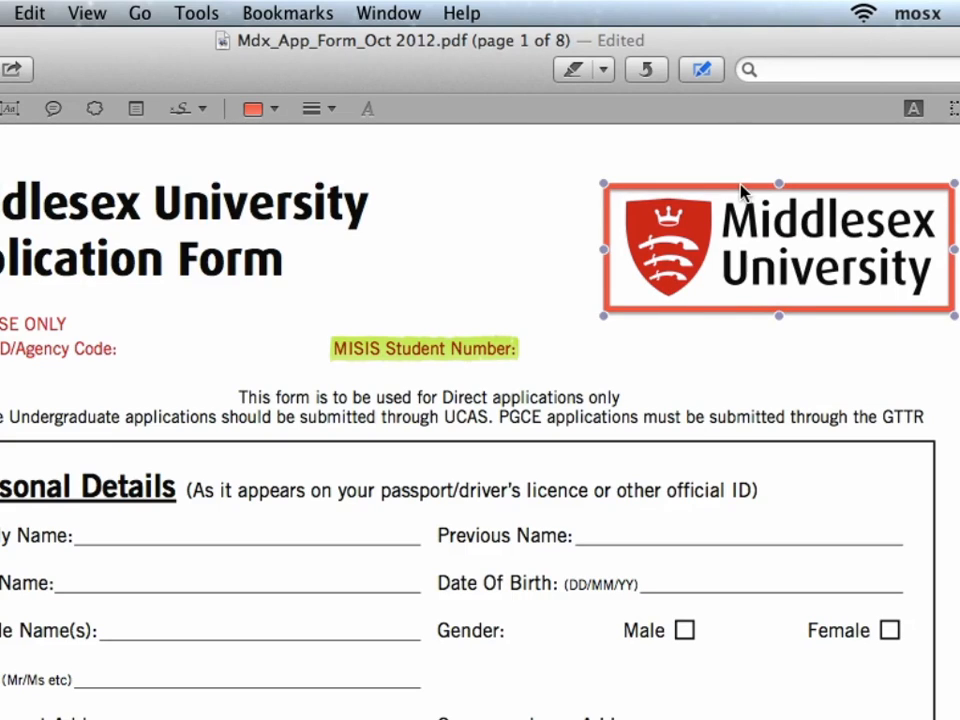
click(274, 111)
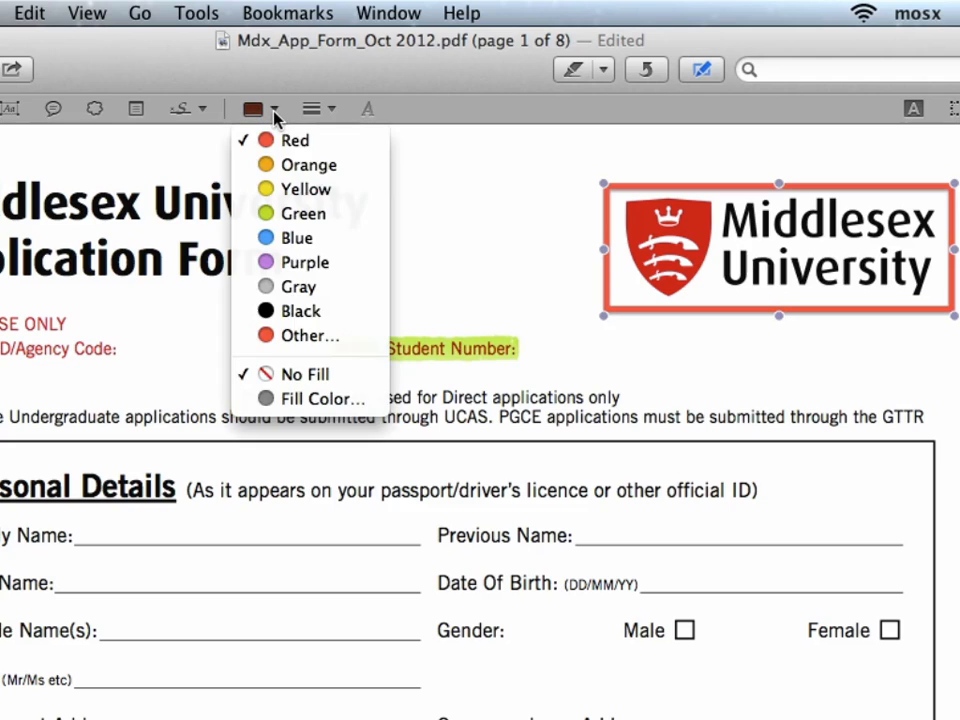
click(291, 210)
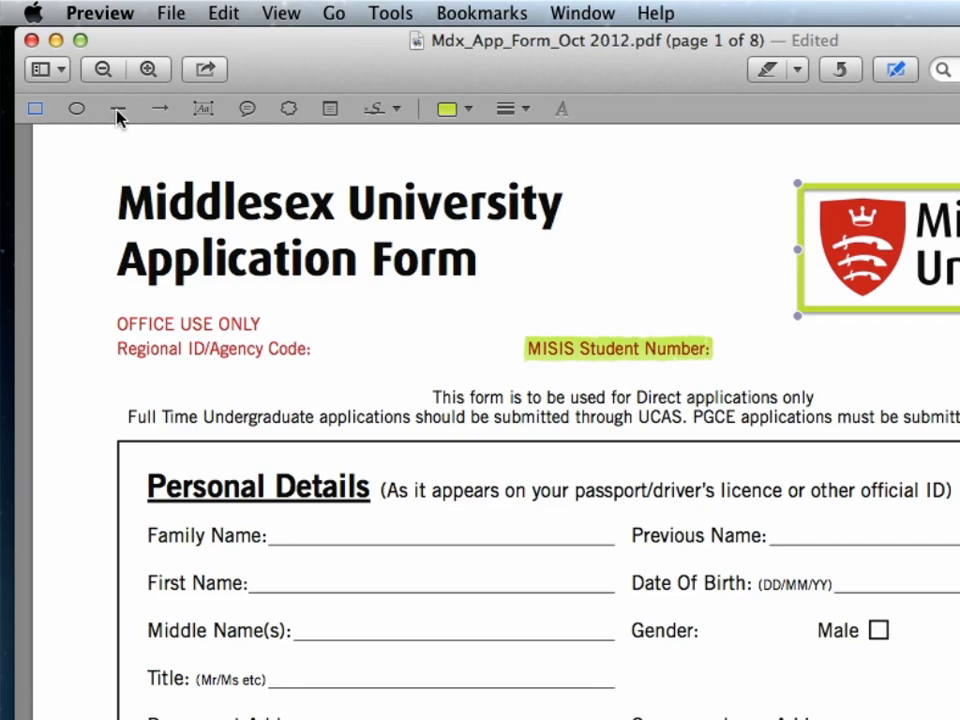
- Draw a vertical line through the form's title and an arrow pointing at "This form is to be used for Direct applications only"
click(118, 110)
mouse_move(348, 317)
mouse_down()
mouse_move(614, 317)
mouse_move(574, 493)
mouse_move(546, 508)
mouse_move(359, 547)
mouse_move(496, 508)
mouse_move(348, 163)
mouse_up()
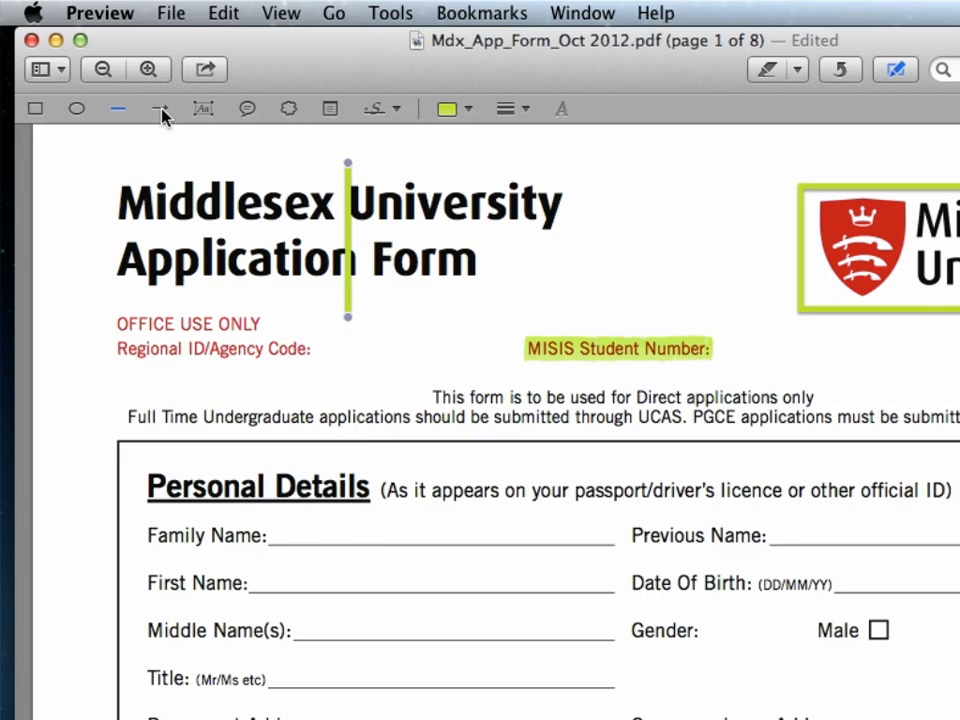
click(161, 109)
drag(226, 387, 426, 397)
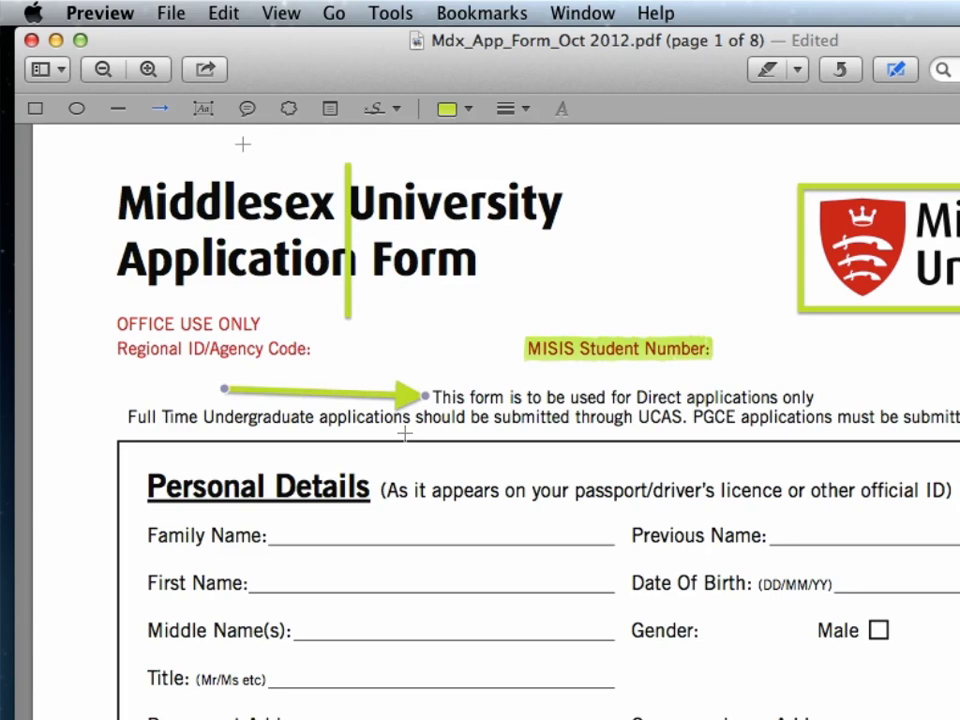
- Add a text box on the Family Name line and enter the applicant's family name
click(204, 110)
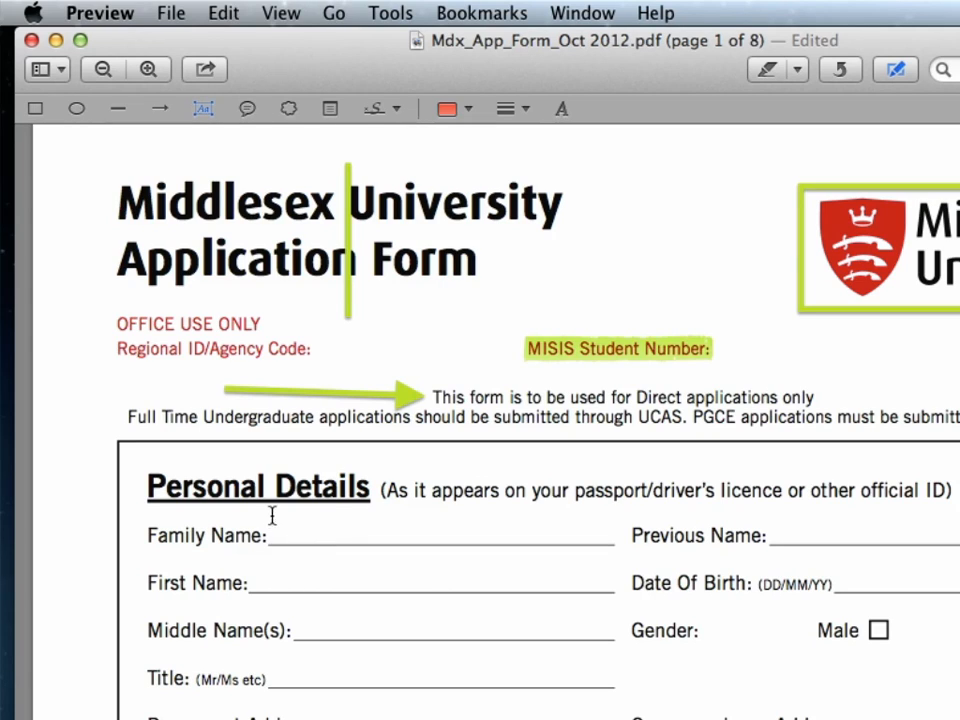
mouse_move(270, 514)
mouse_down()
mouse_move(626, 538)
mouse_move(621, 546)
mouse_up()
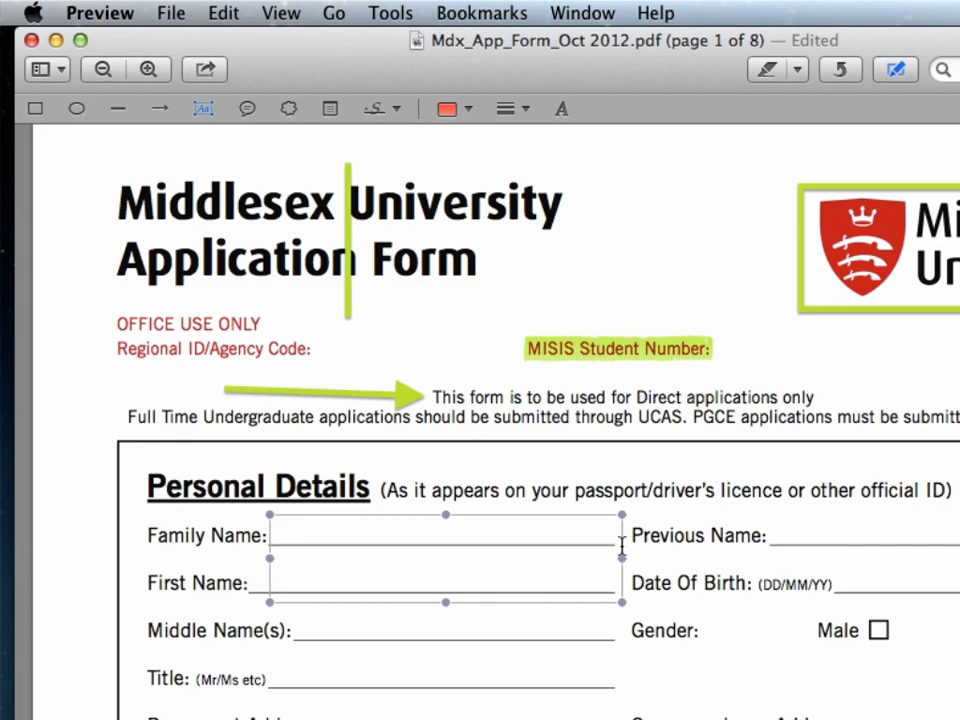
text(Zeitler)
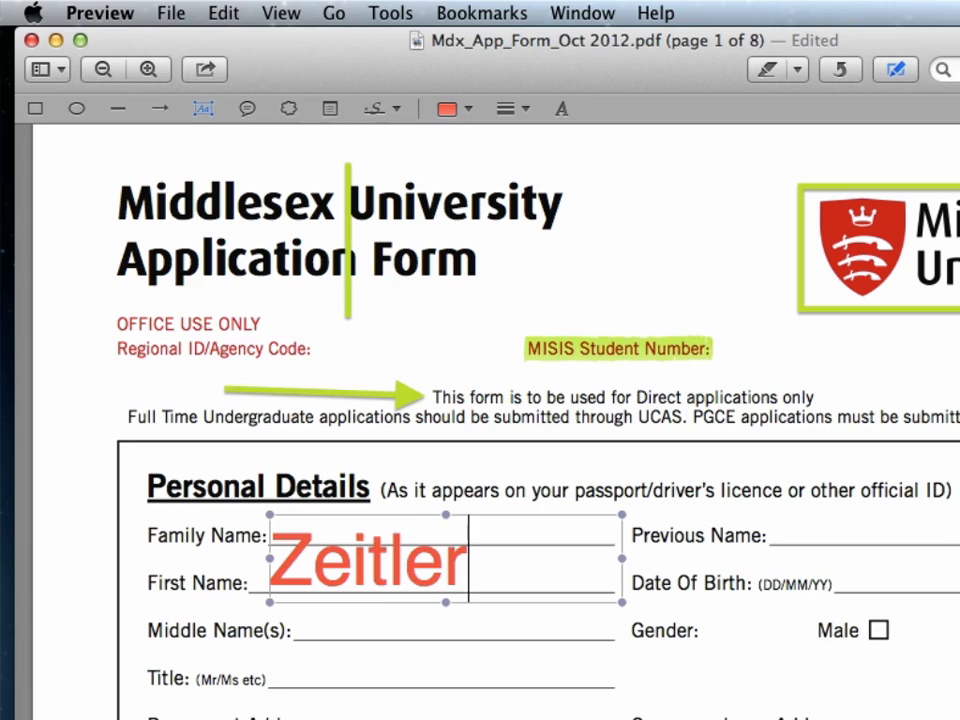
- Format the family name text as black at size 12 and shrink its text box's height to fit the Family Name line
double_click(440, 535)
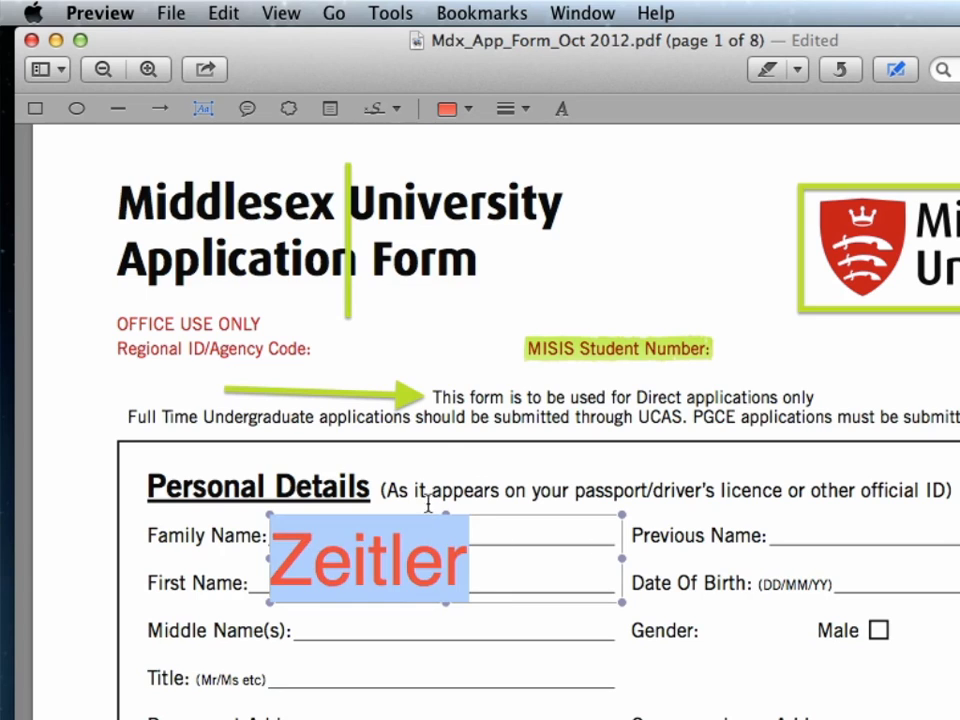
click(470, 107)
click(470, 311)
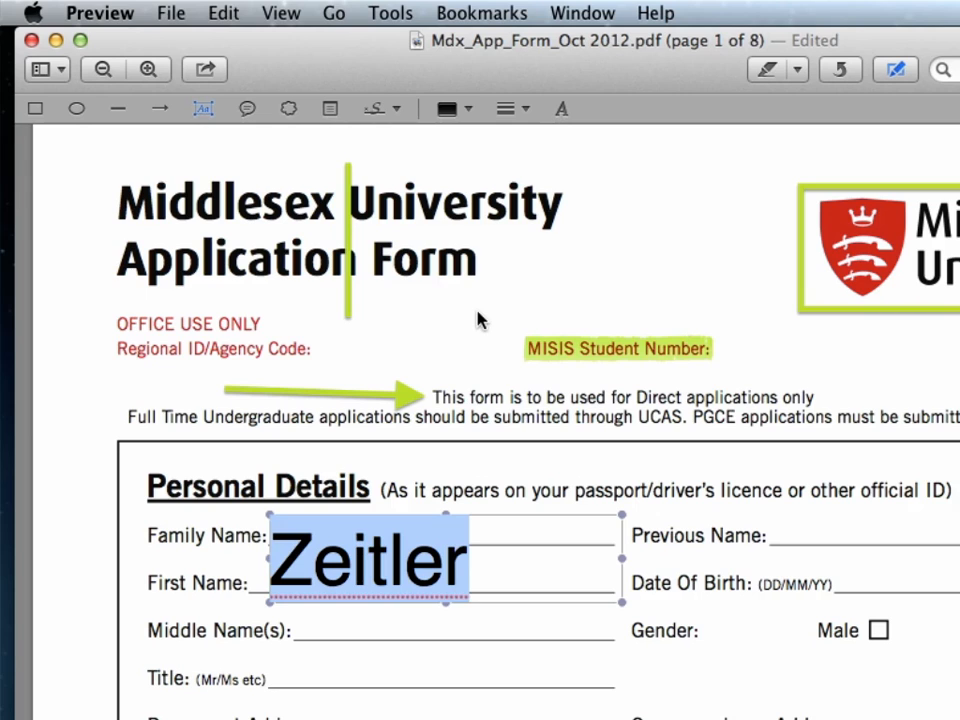
click(561, 109)
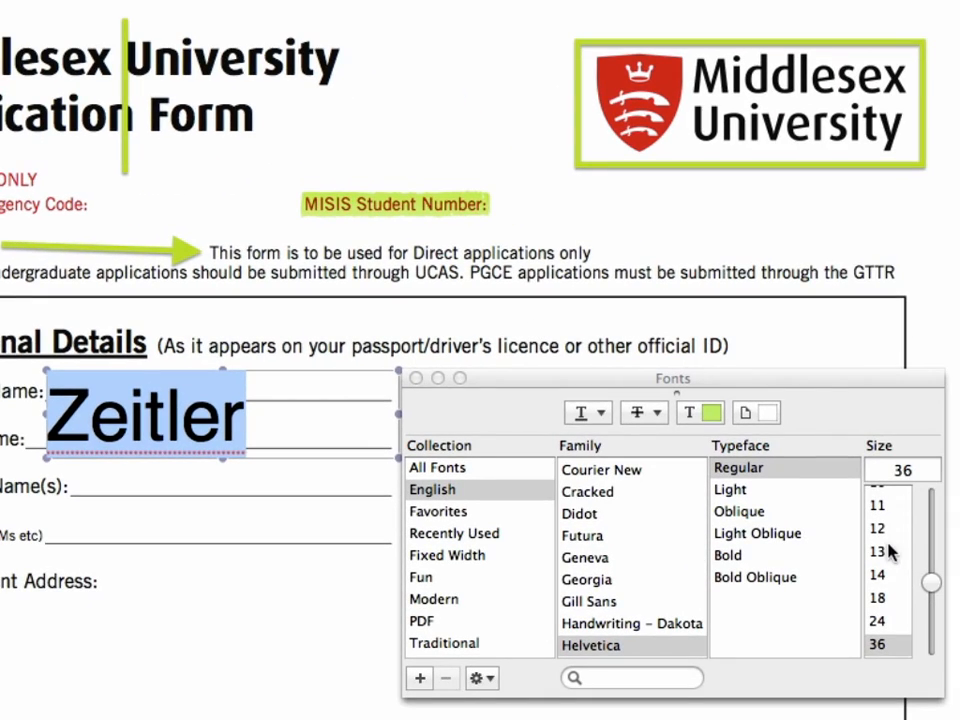
click(878, 528)
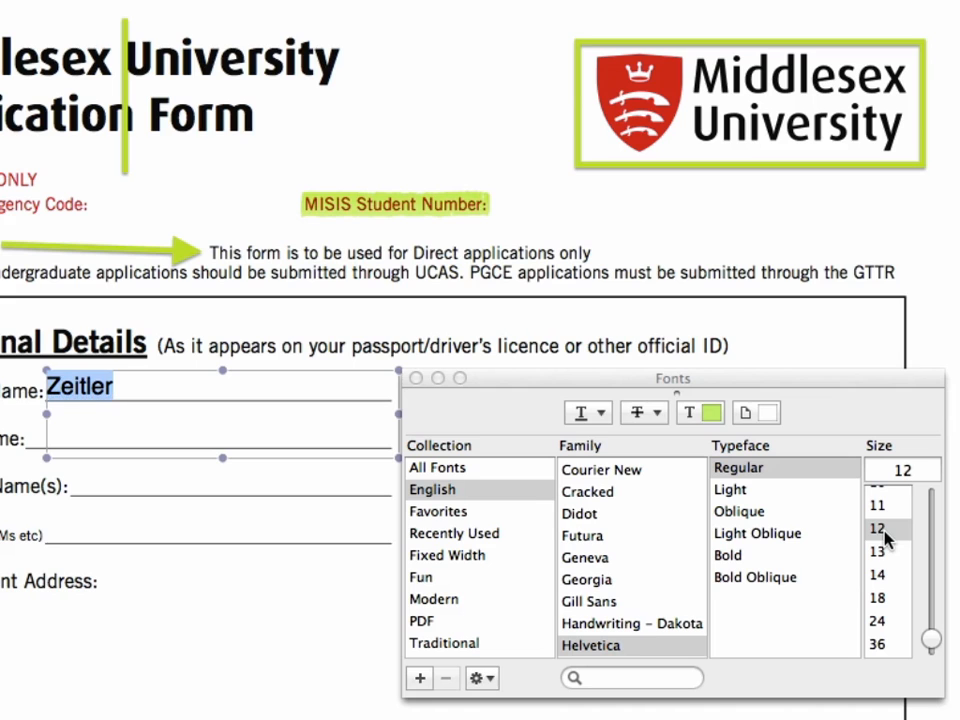
click(416, 378)
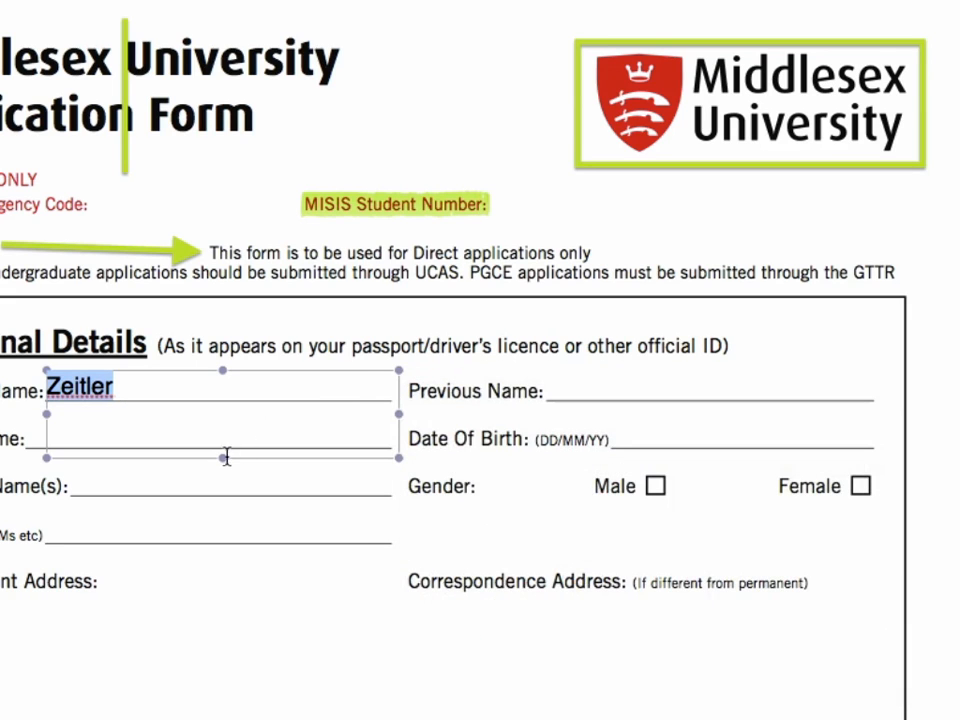
drag(222, 457, 216, 398)
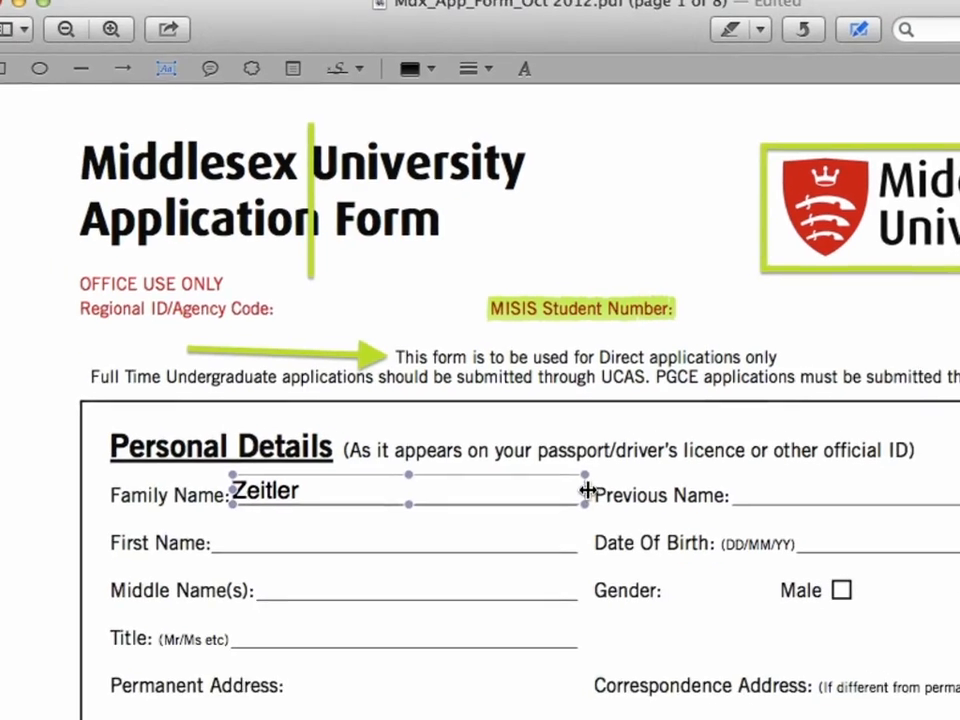
- Narrow the family name text box and nudge it slightly to the right along the Family Name line
drag(399, 386, 334, 385)
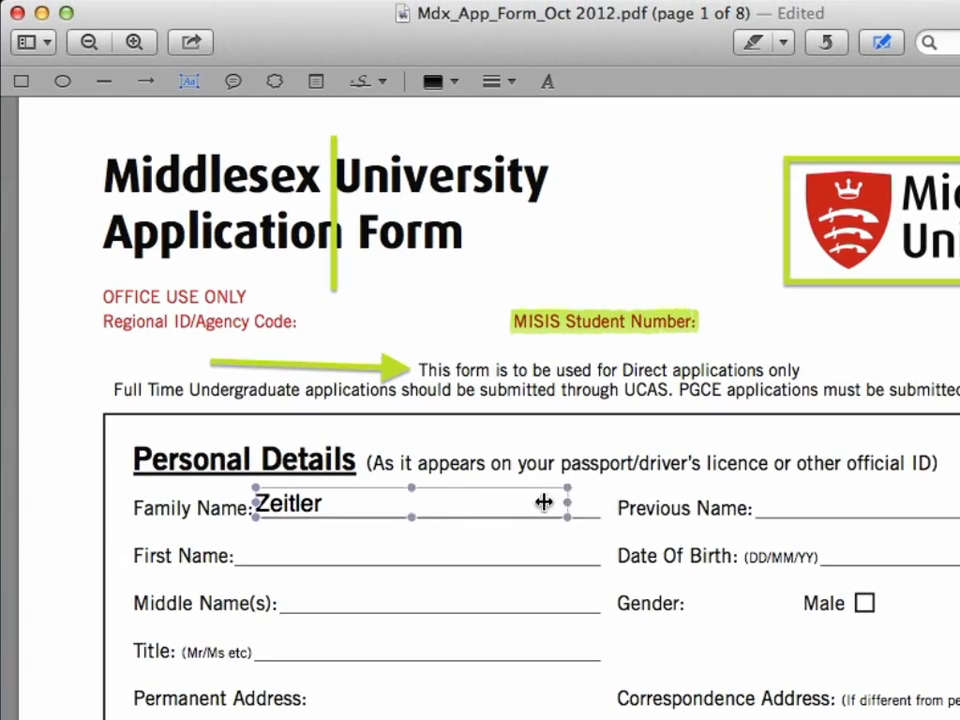
drag(543, 502, 438, 500)
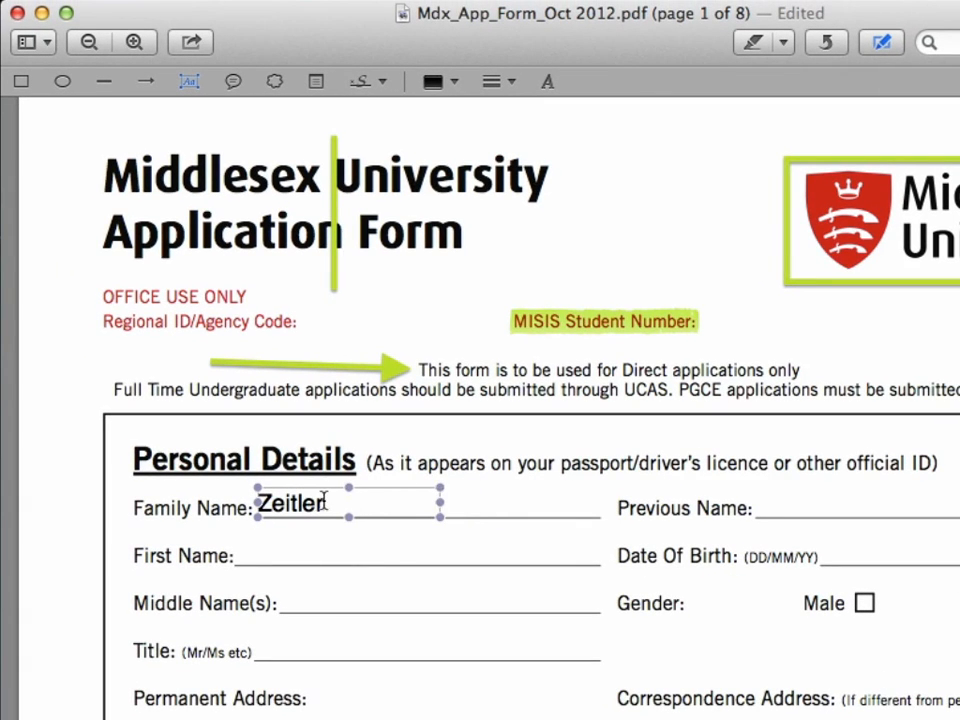
key(Right)
key(Right)
key(Right)
key(Right)
key(Right)
key(Right)
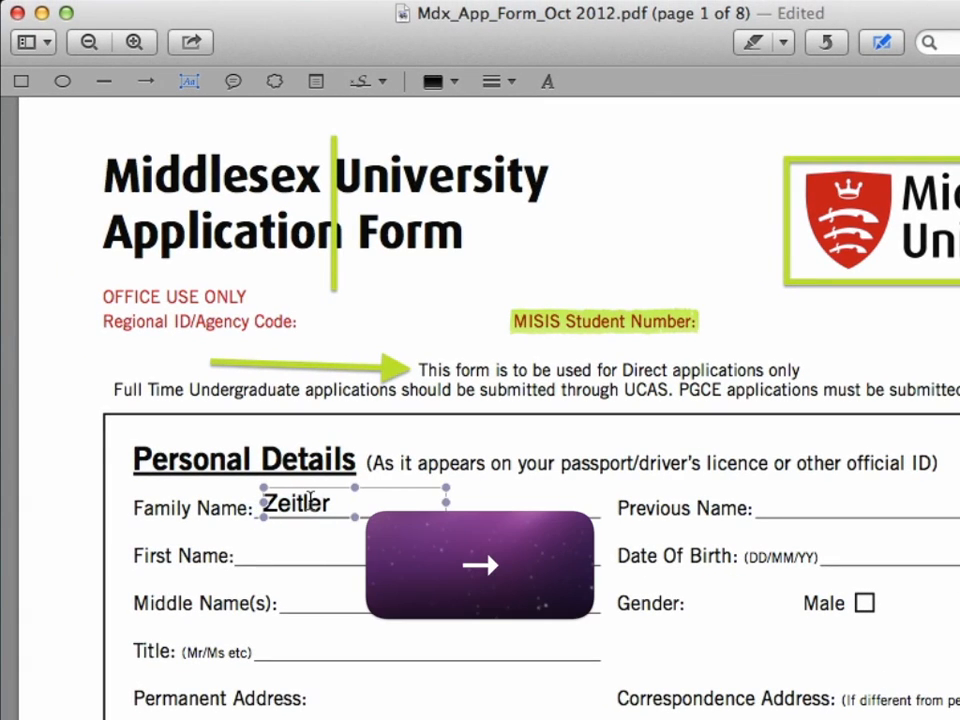
key(Left)
key(Left)
key(Left)
key(Left)
key(Left)
key(Left)
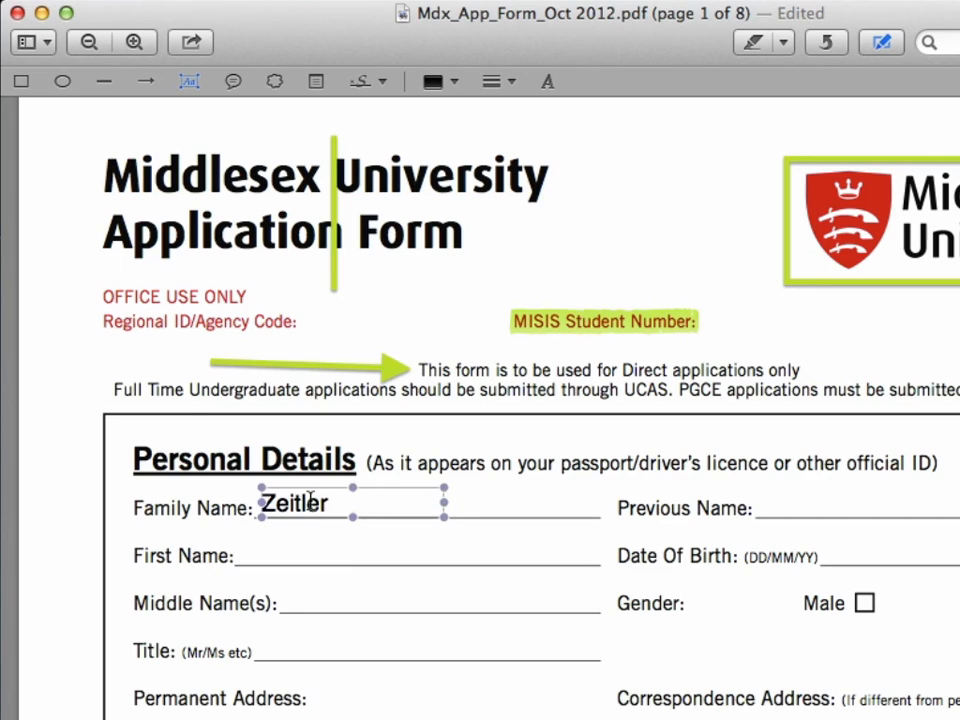
key(shift+Right)
key(shift+Right)
key(shift+Left)
key(shift+Left)
key(shift+Right)
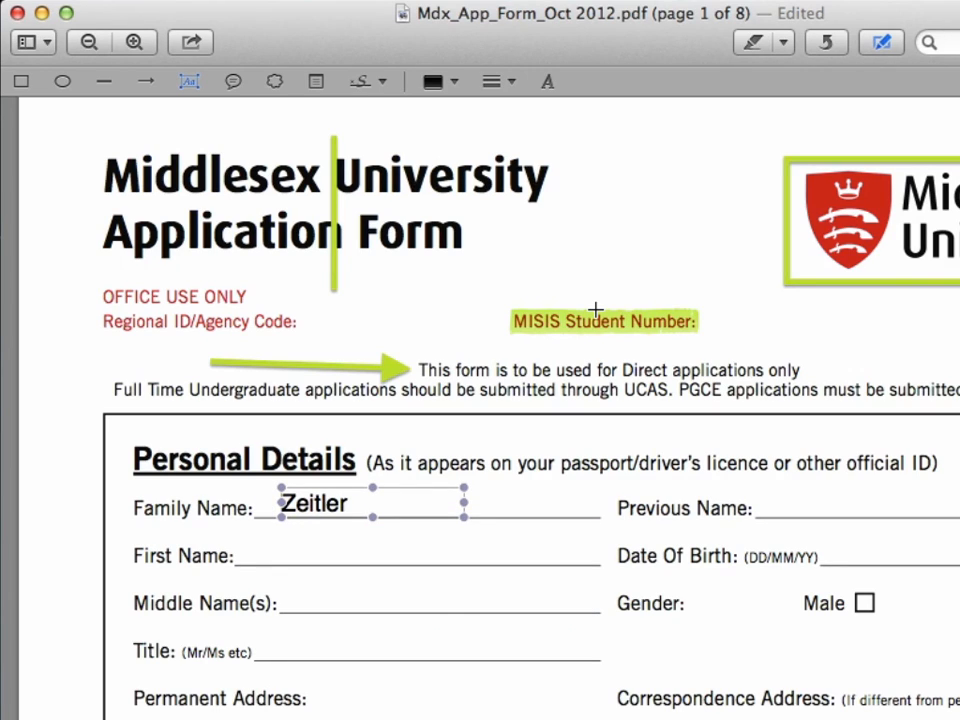
- Add a note reading "Revise this section here." between the form's title and logo, and show the Highlights and Notes sidebar
click(316, 84)
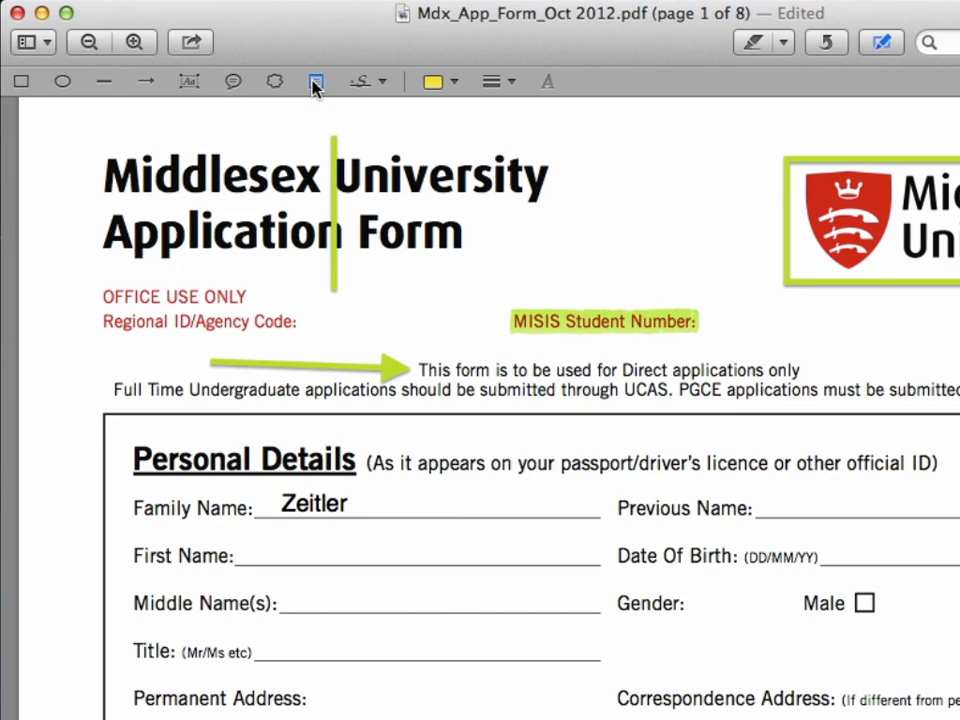
click(679, 212)
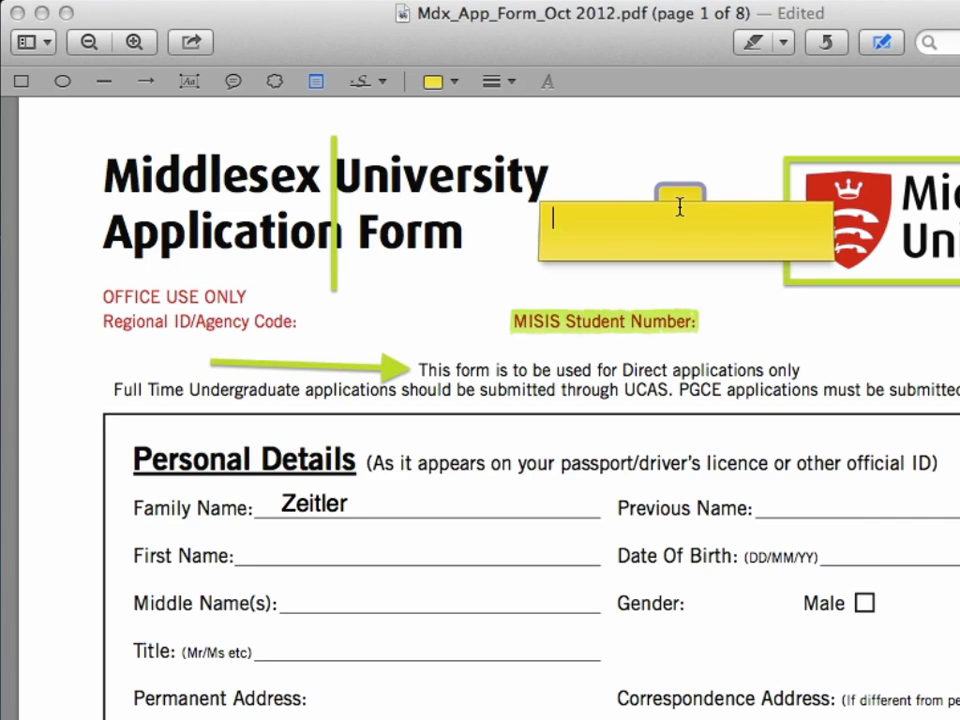
text(Revise this section here.)
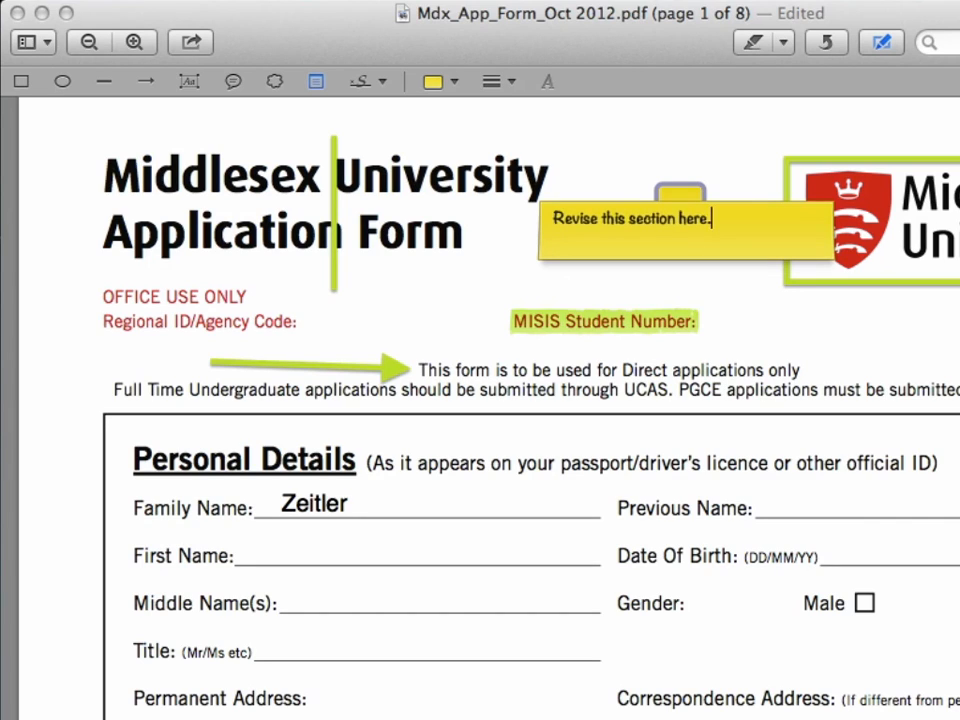
click(671, 193)
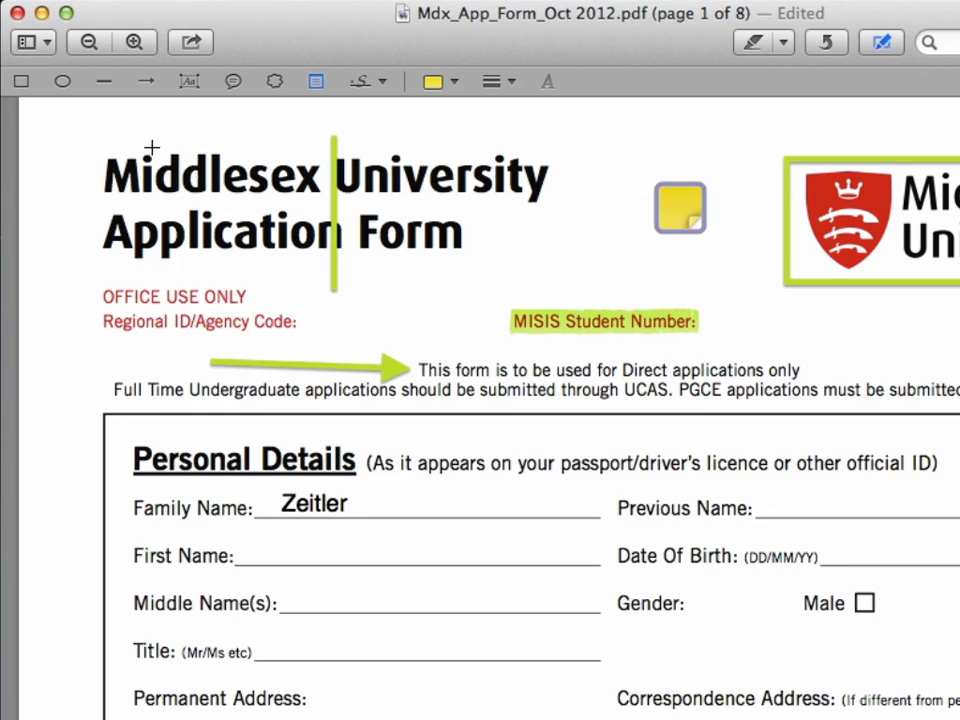
click(28, 44)
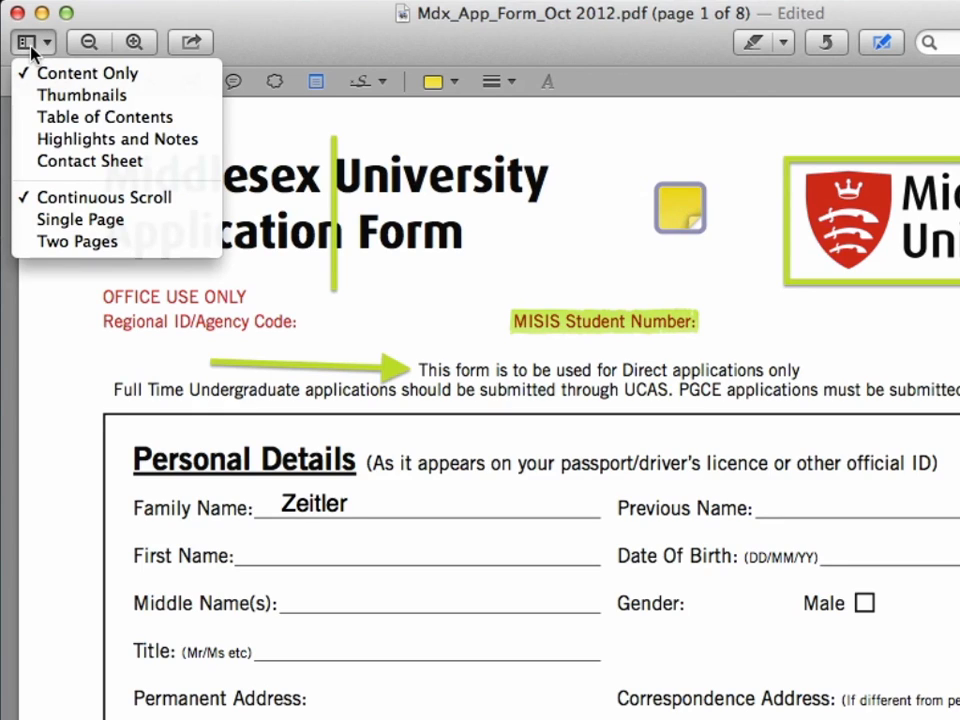
click(46, 138)
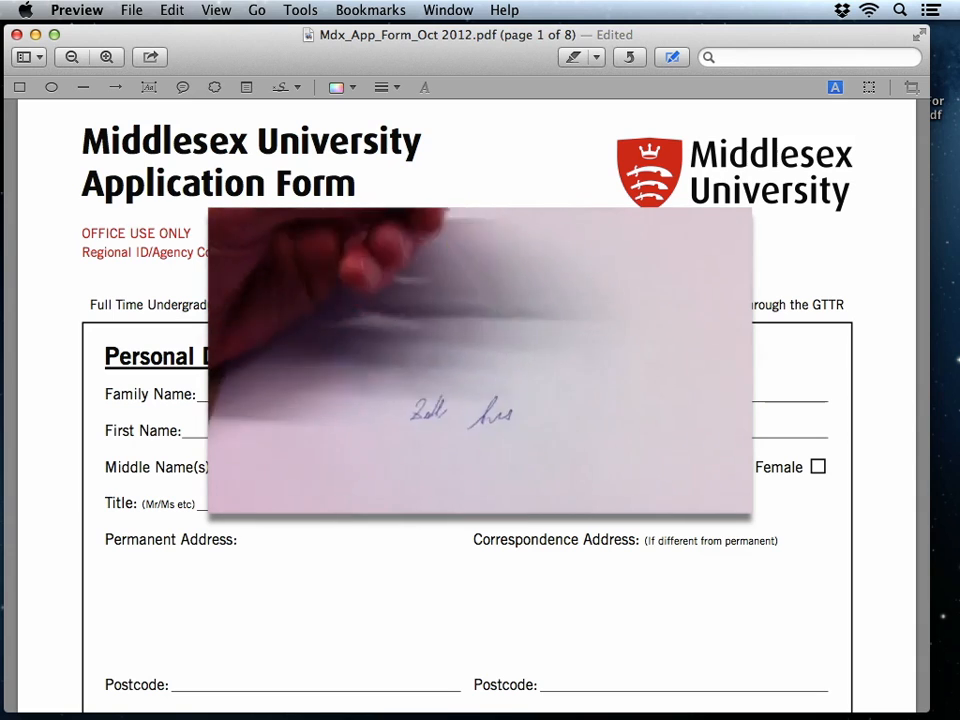
- Create a signature with the built-in iSight camera and accept the captured signature
click(282, 87)
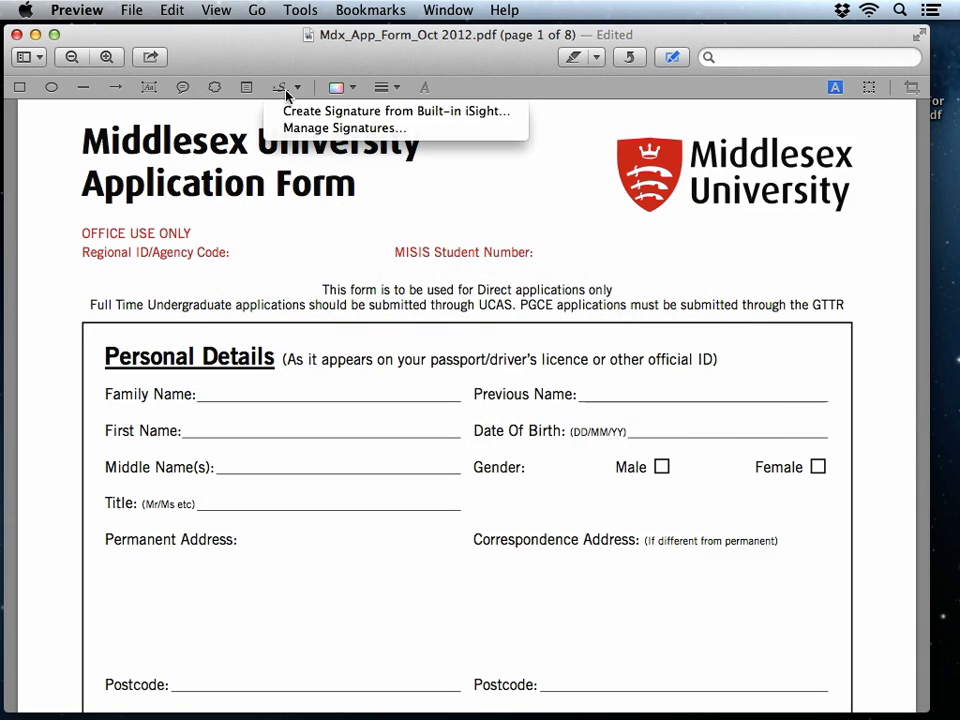
click(300, 109)
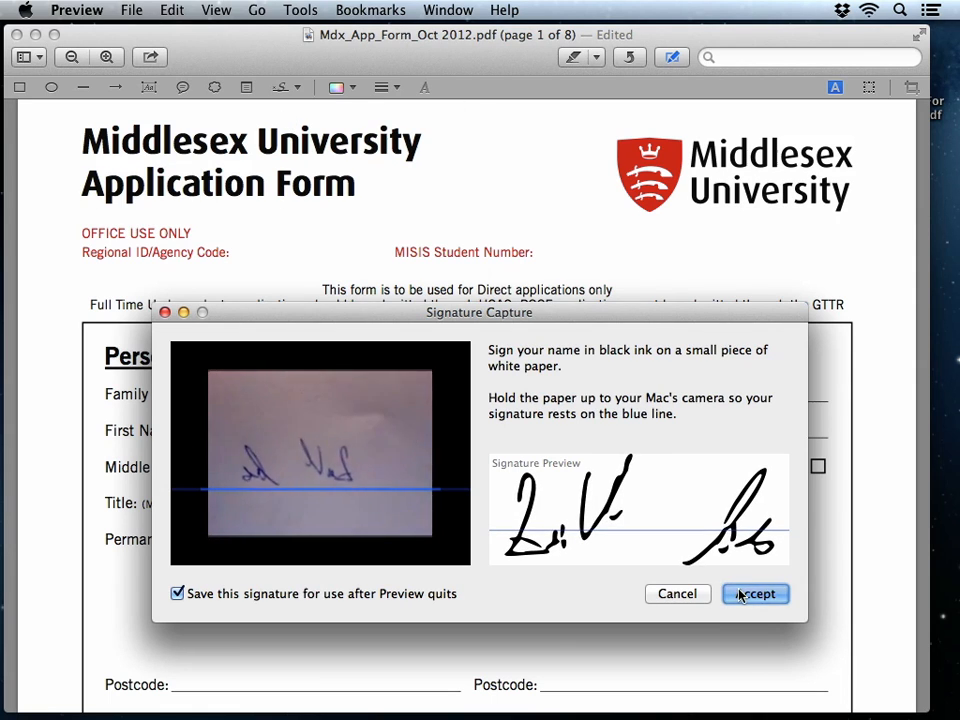
click(742, 594)
- Place the captured signature on the First Name line and nudge it to the right
click(287, 93)
click(296, 90)
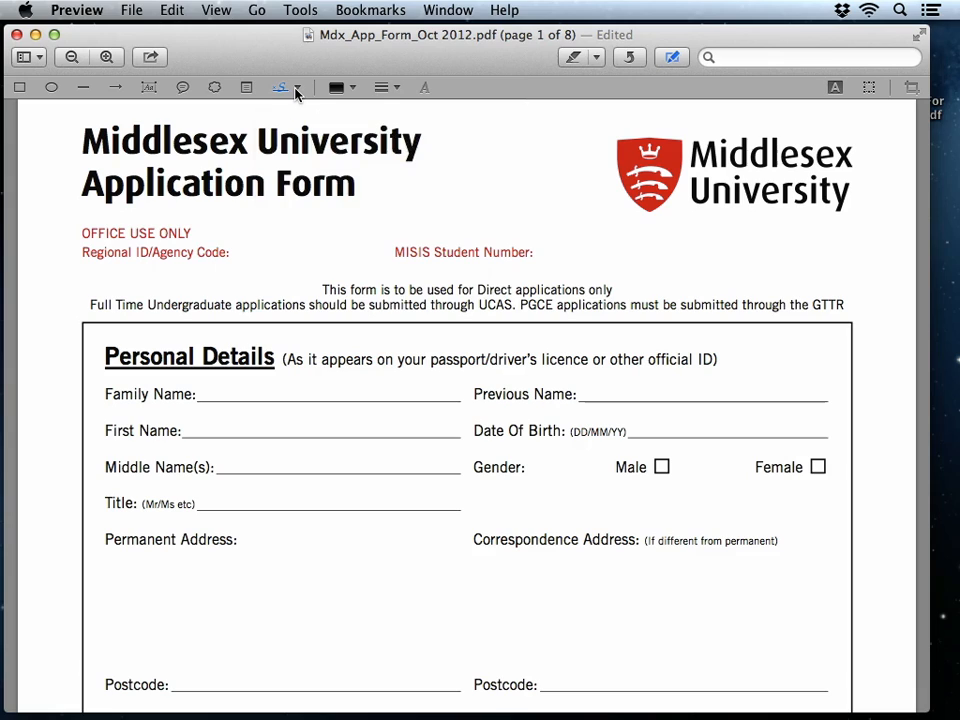
click(246, 440)
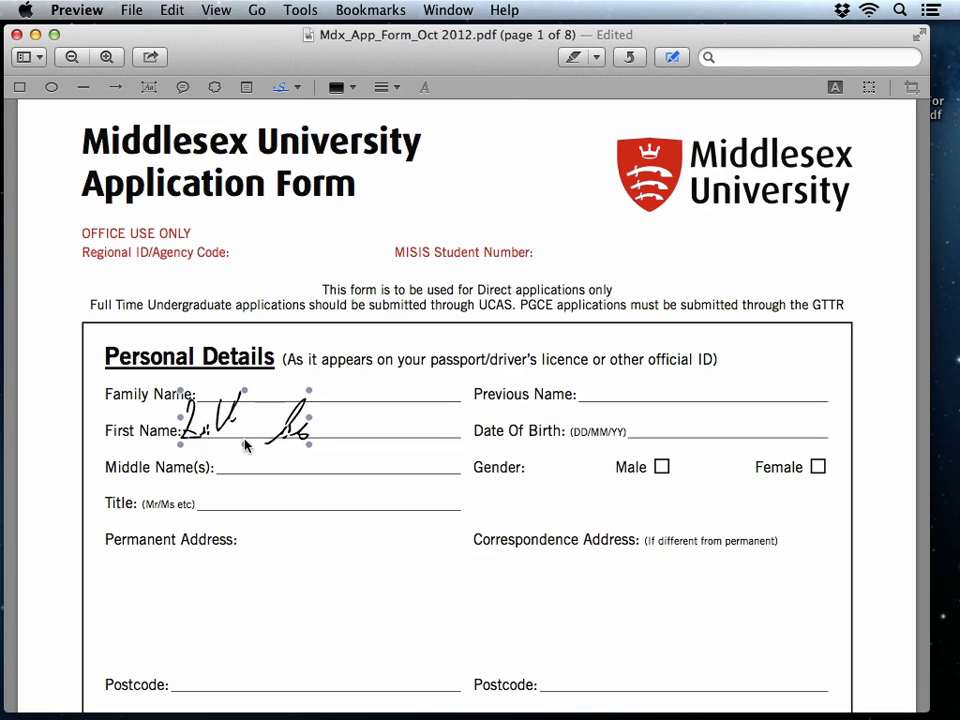
key(Right)
key(Right)
key(Right)
key(Right)
key(Right)
key(Right)
key(Right)
key(Right)
key(Right)
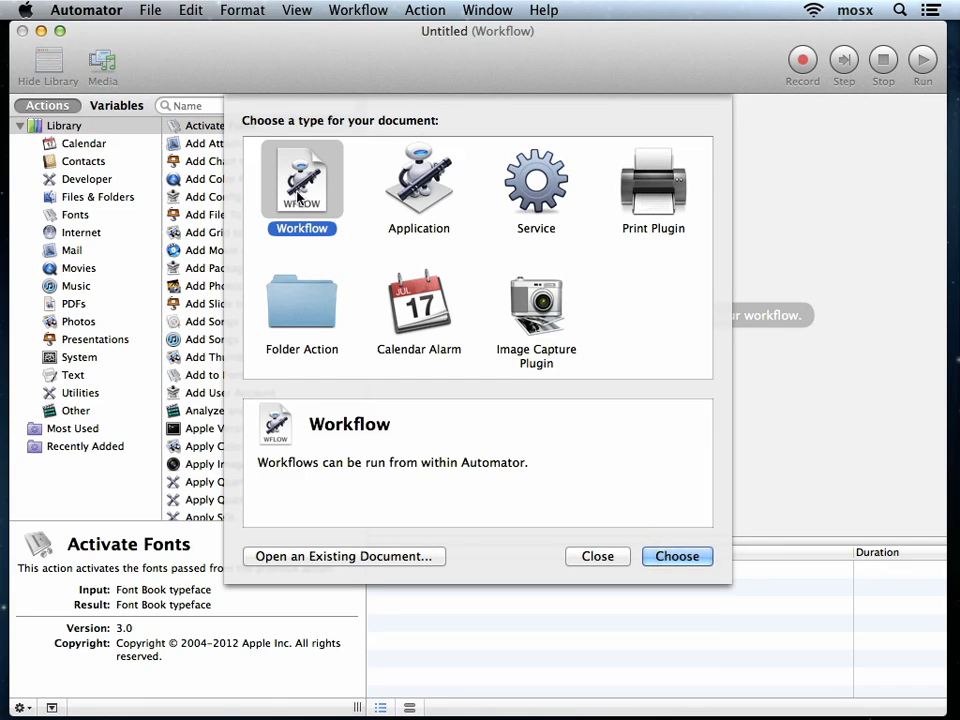
- Create a new Workflow document in Automator and add the Get Specified Finder Items action
click(538, 180)
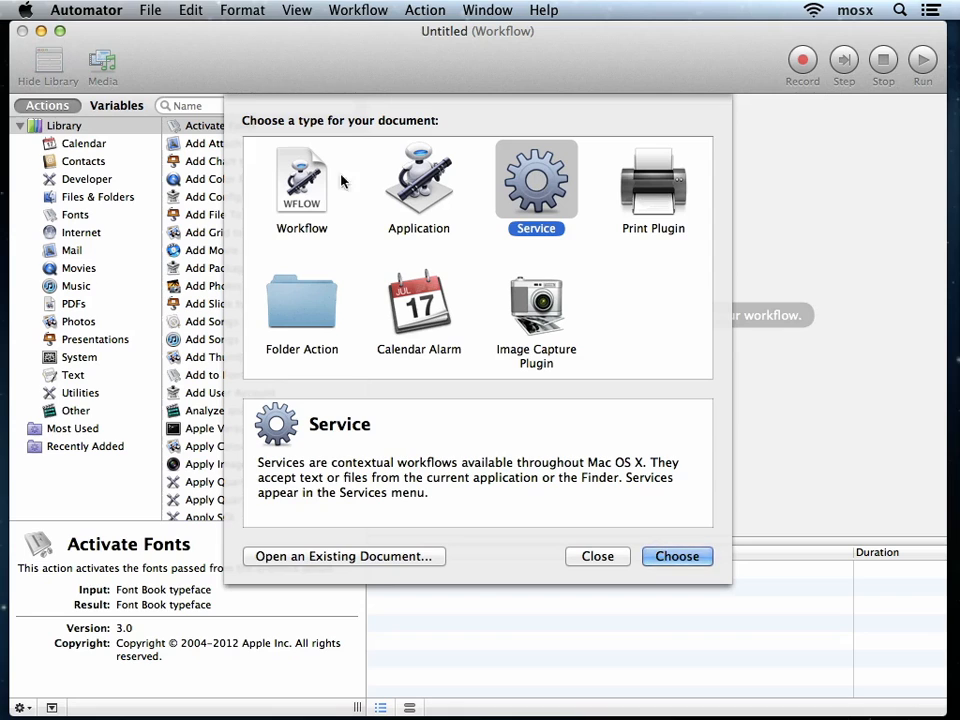
double_click(302, 180)
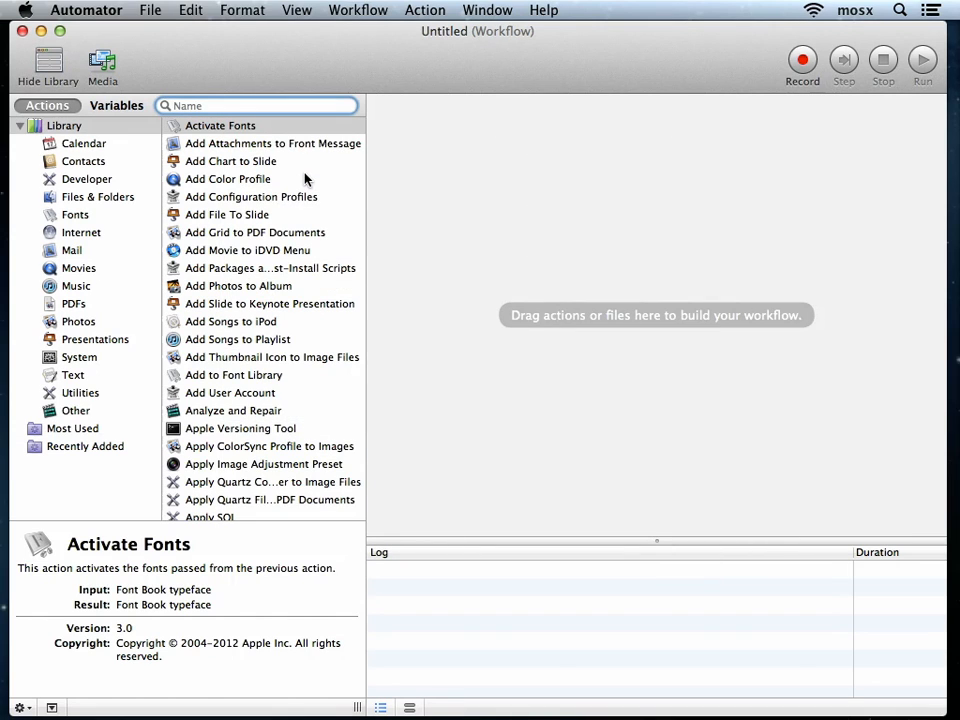
click(136, 203)
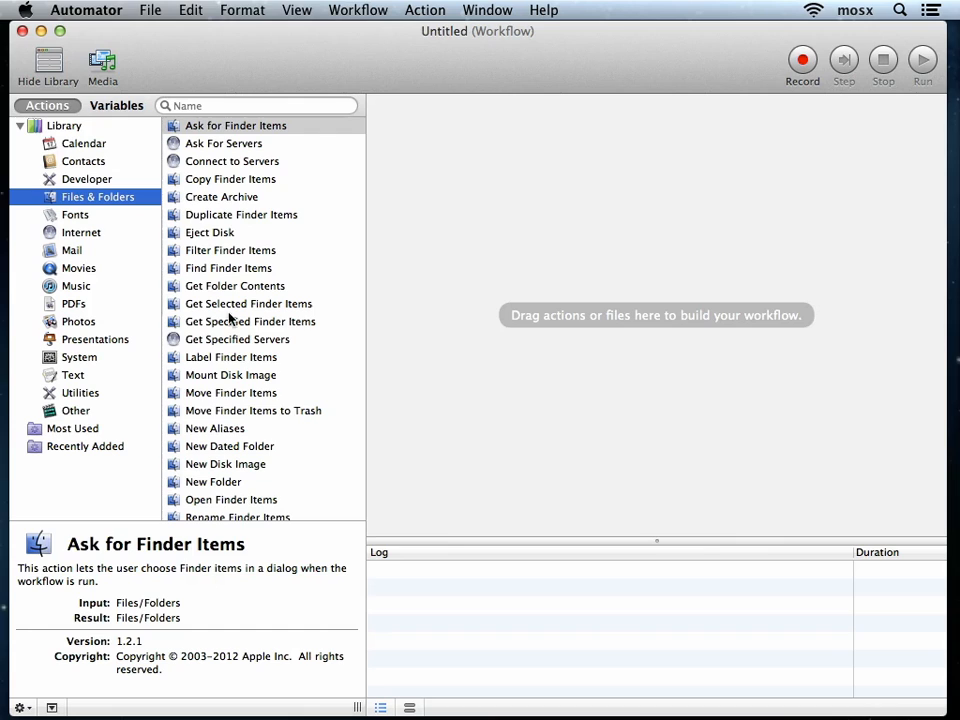
double_click(229, 323)
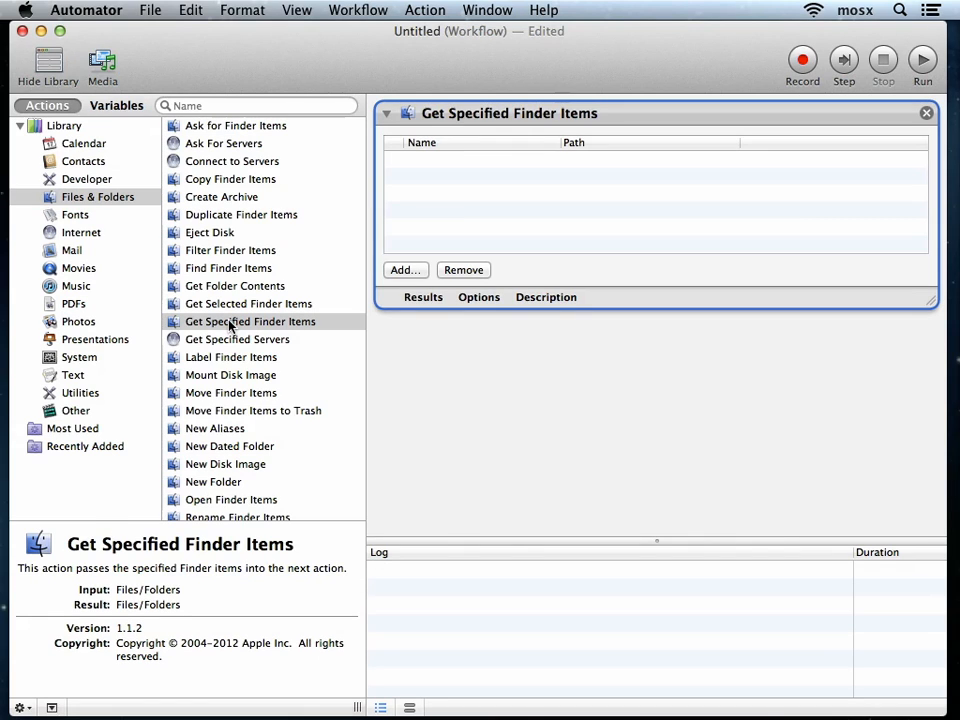
- Add the Compress Images in PDF Documents action to the end of the workflow and have it shown when the workflow runs
click(121, 305)
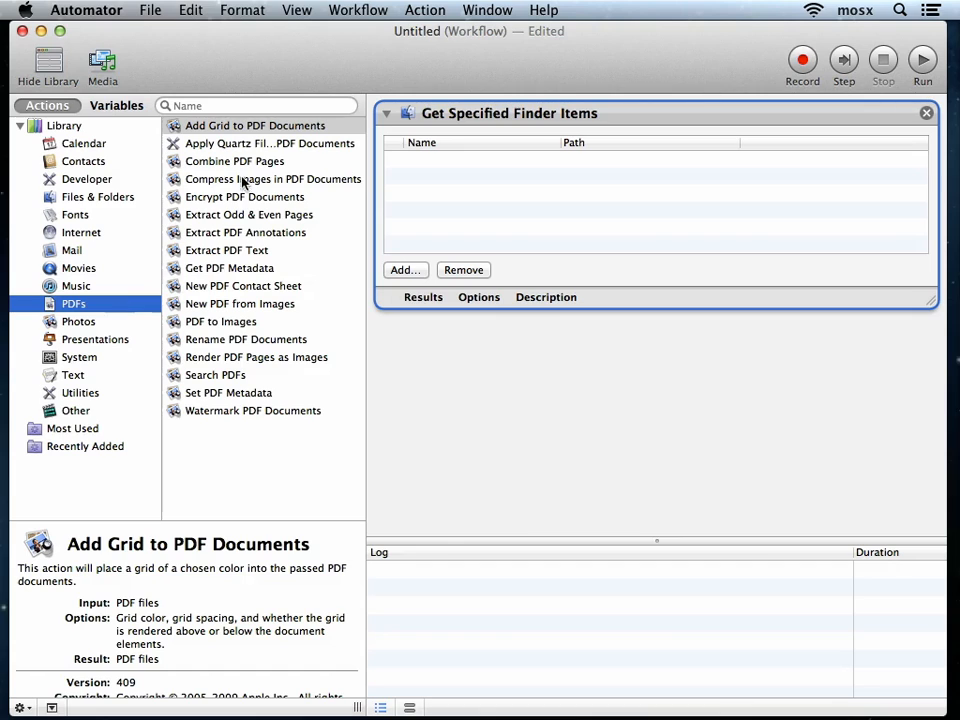
drag(242, 181, 480, 343)
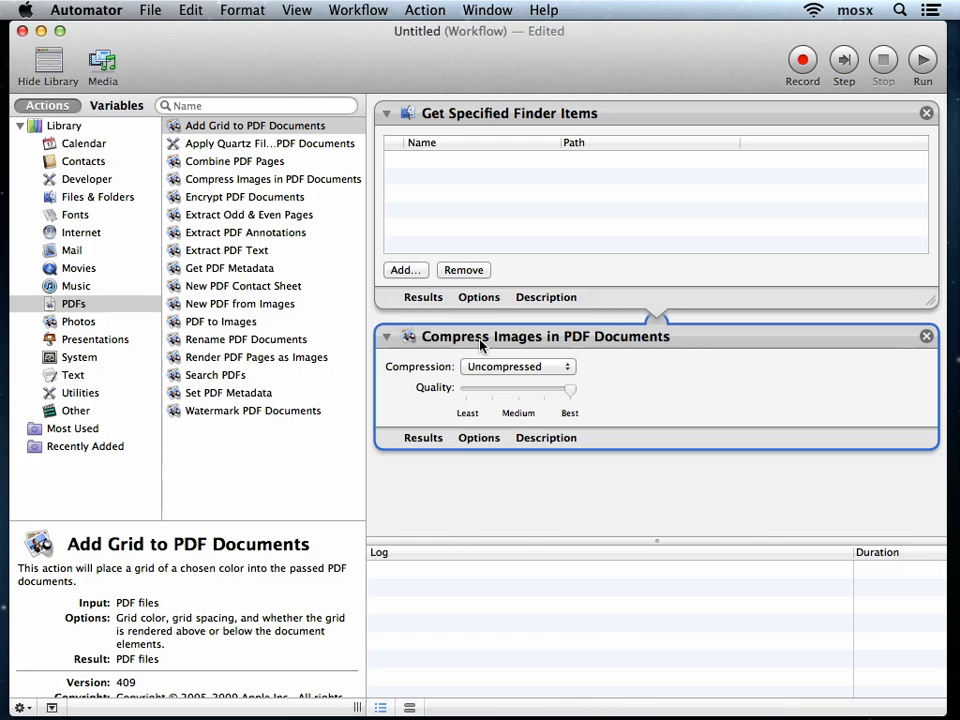
click(475, 440)
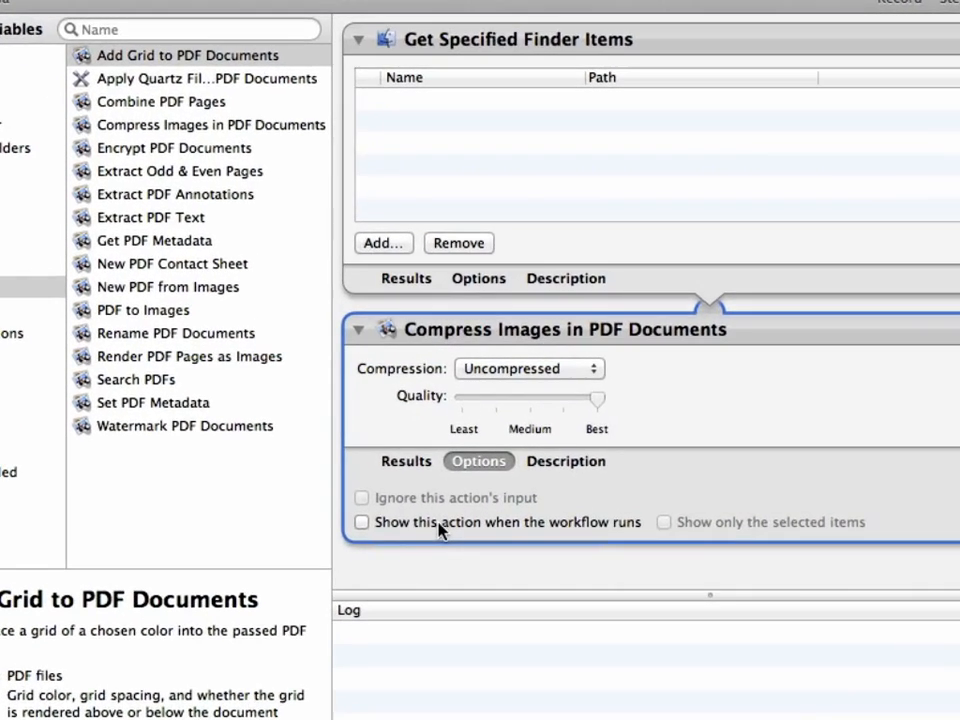
click(440, 531)
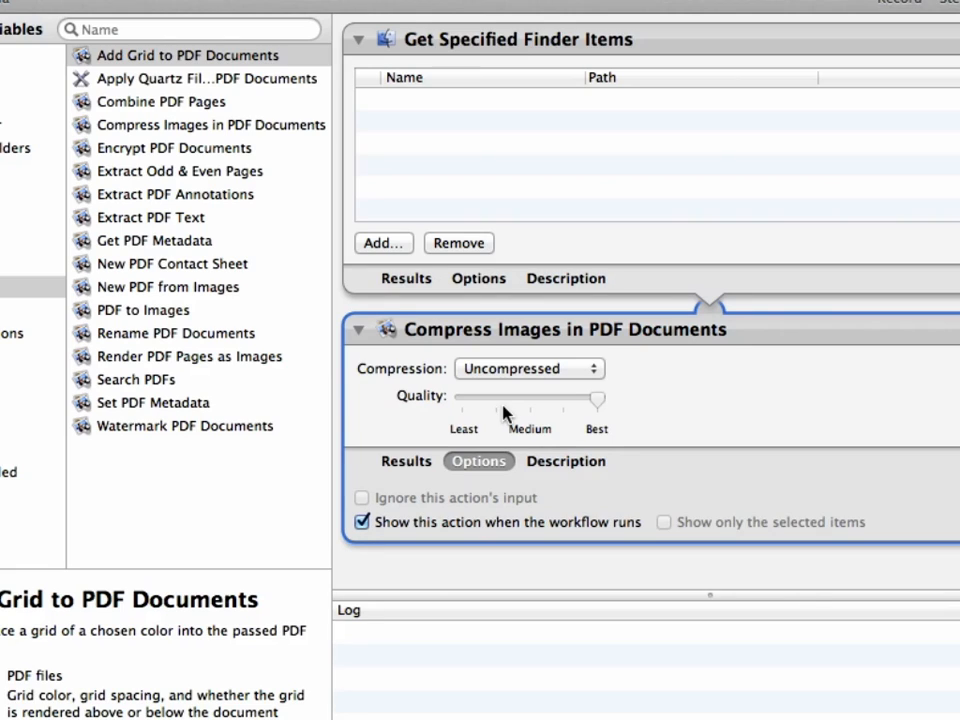
- Set the image compression action to JPEG with Medium quality
click(532, 371)
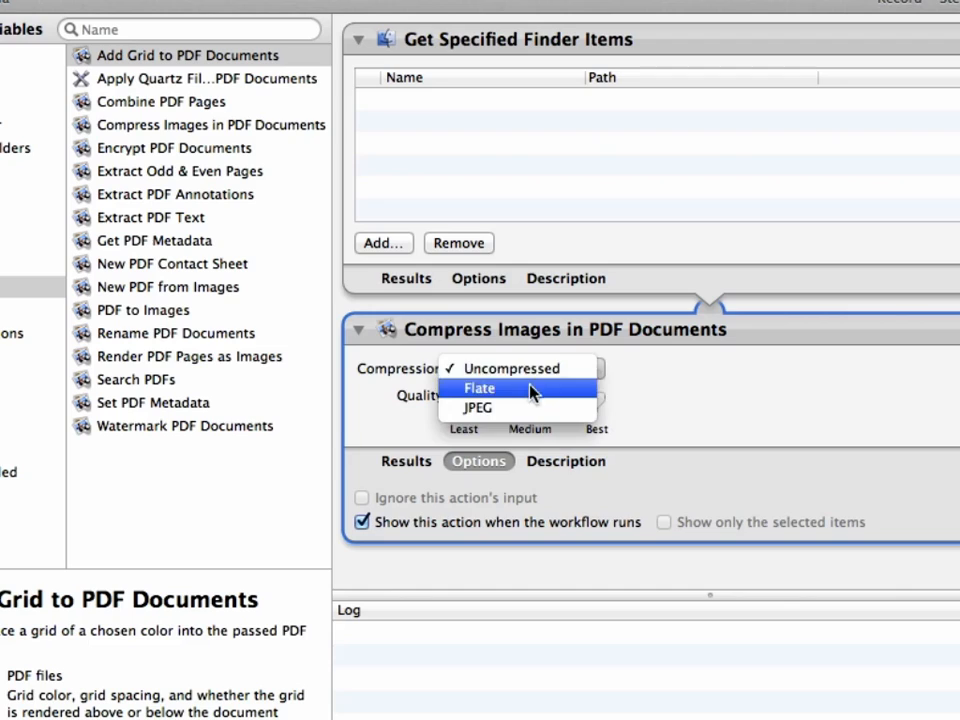
click(522, 410)
drag(536, 396, 530, 421)
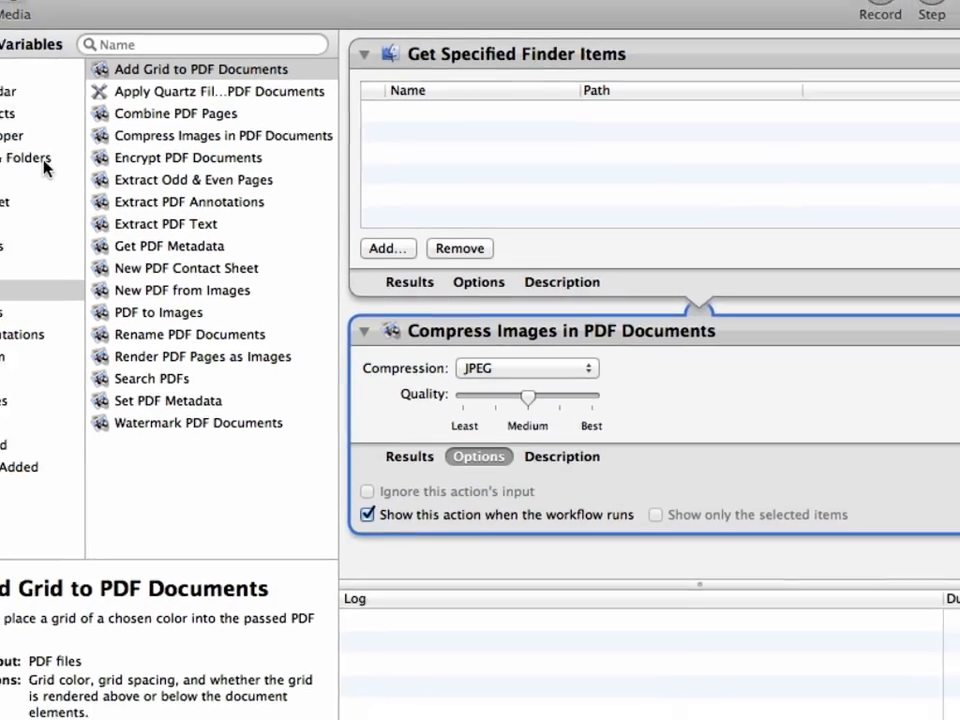
- Add the Move Finder Items action to the end of the workflow with Desktop as its destination
click(26, 150)
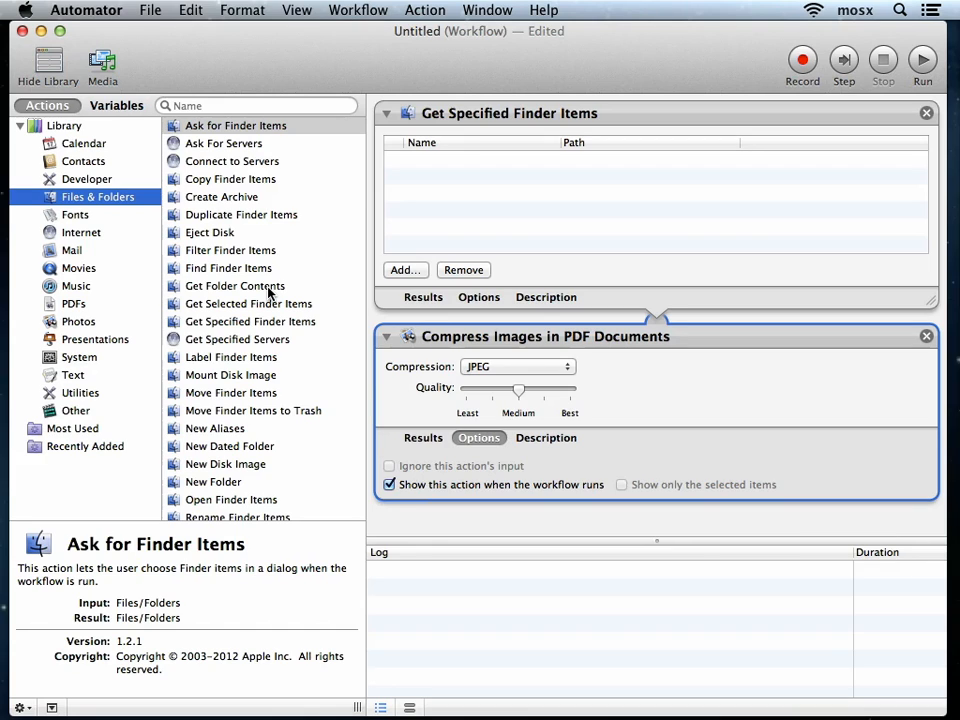
double_click(252, 392)
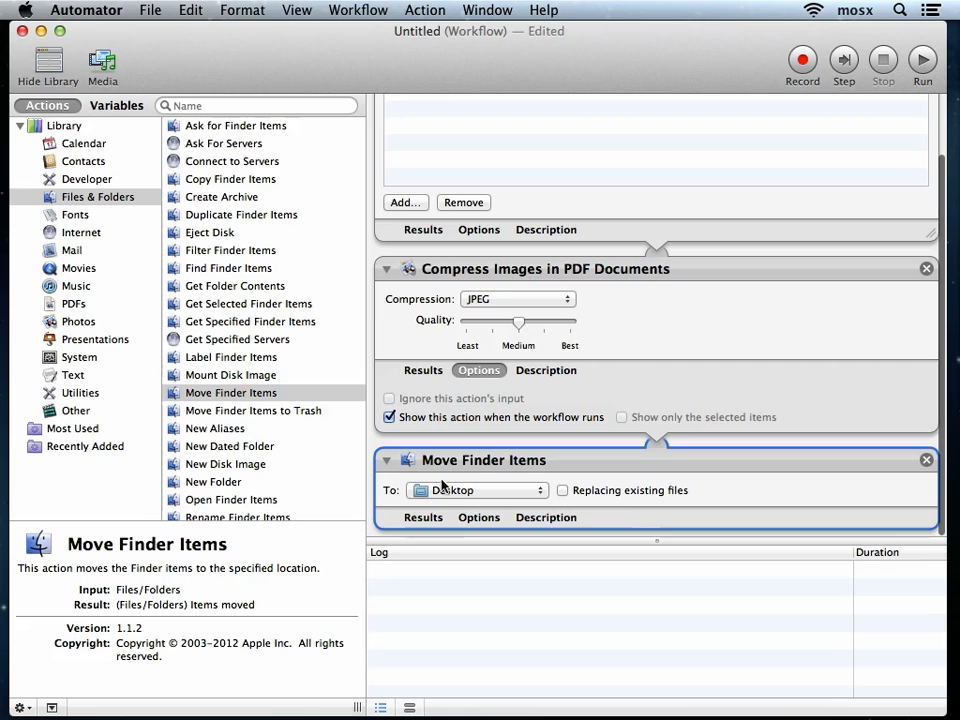
click(445, 489)
click(453, 491)
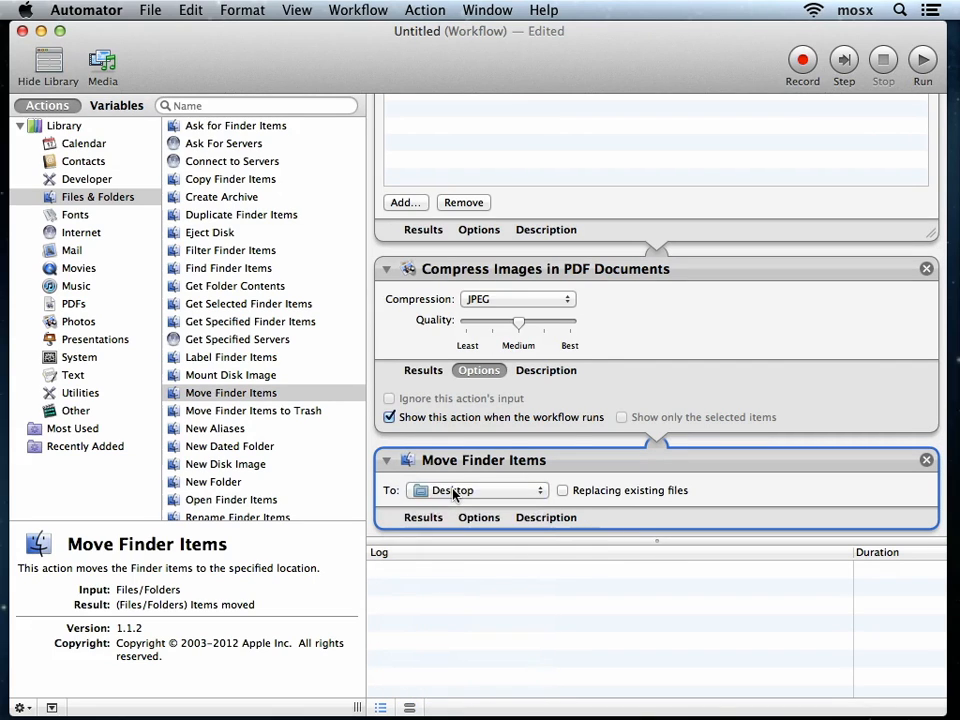
- Add MOSX Logo.pdf and zCasting Logo.pdf to Get Specified Finder Items and run the workflow with Medium-quality JPEG compression
scroll(453, 491, up, 3)
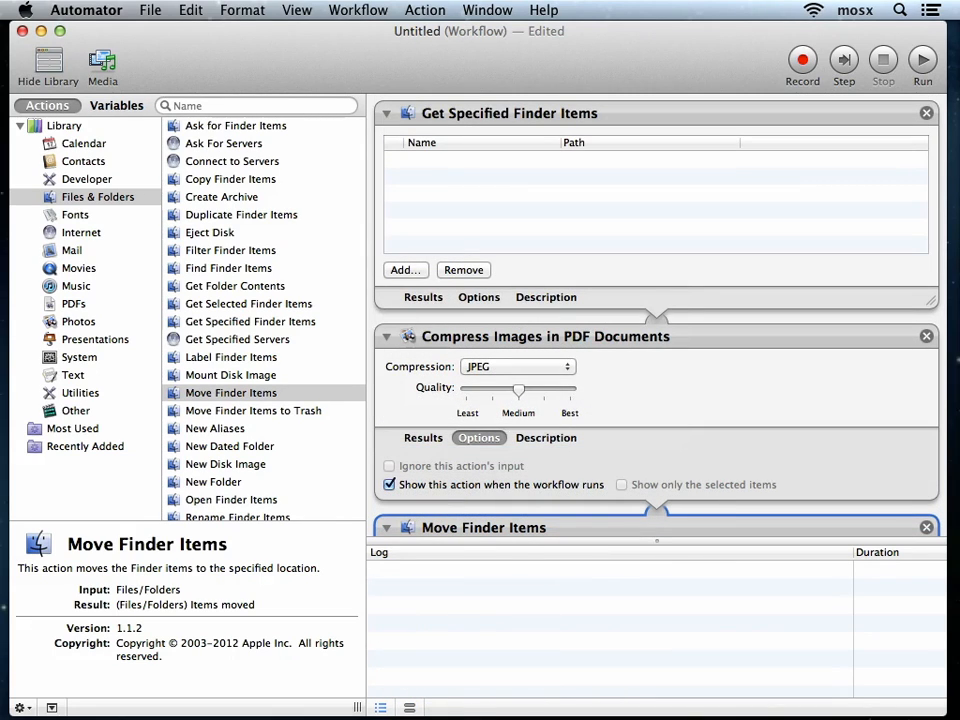
drag(958, 470, 542, 182)
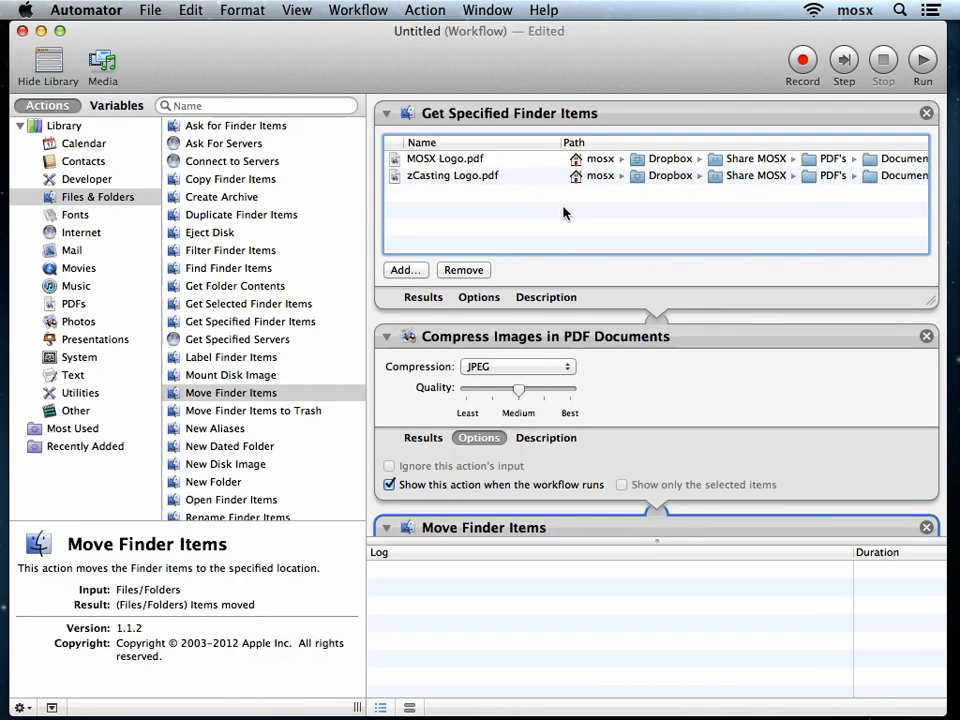
click(923, 62)
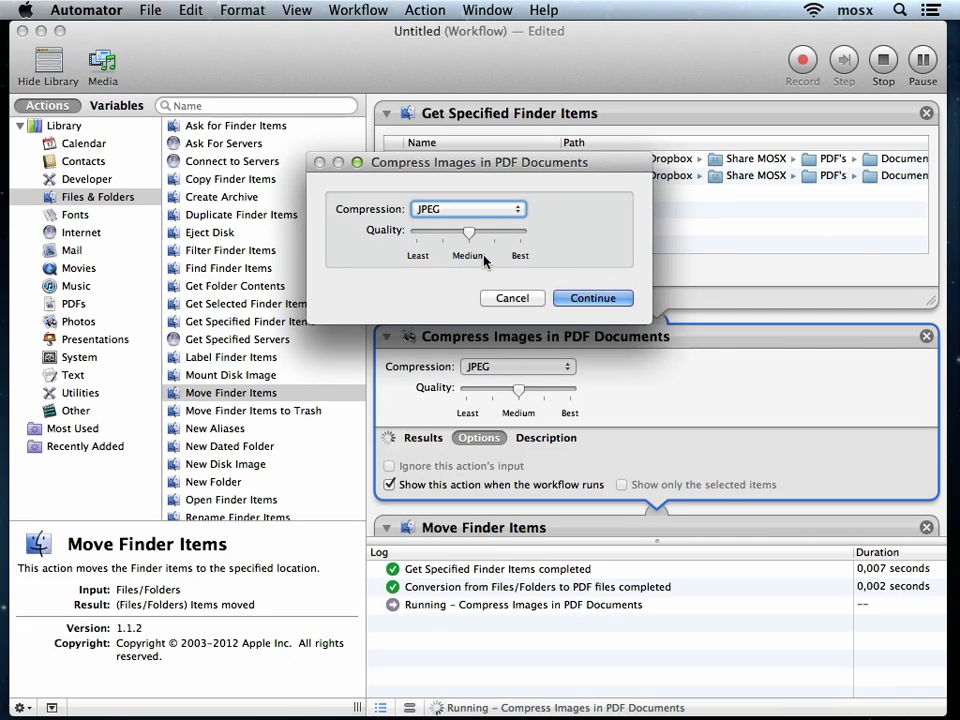
click(589, 298)
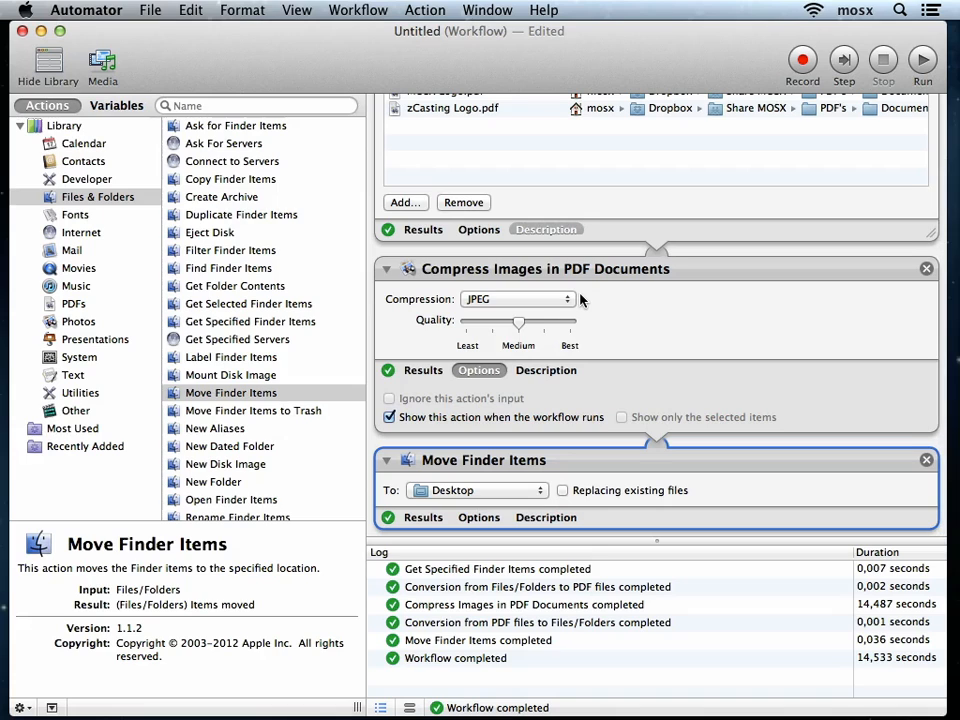
- Hide Automator and open the info window of the compressed MOSX Logo PDF on the desktop to compare file sizes
key(super+h)
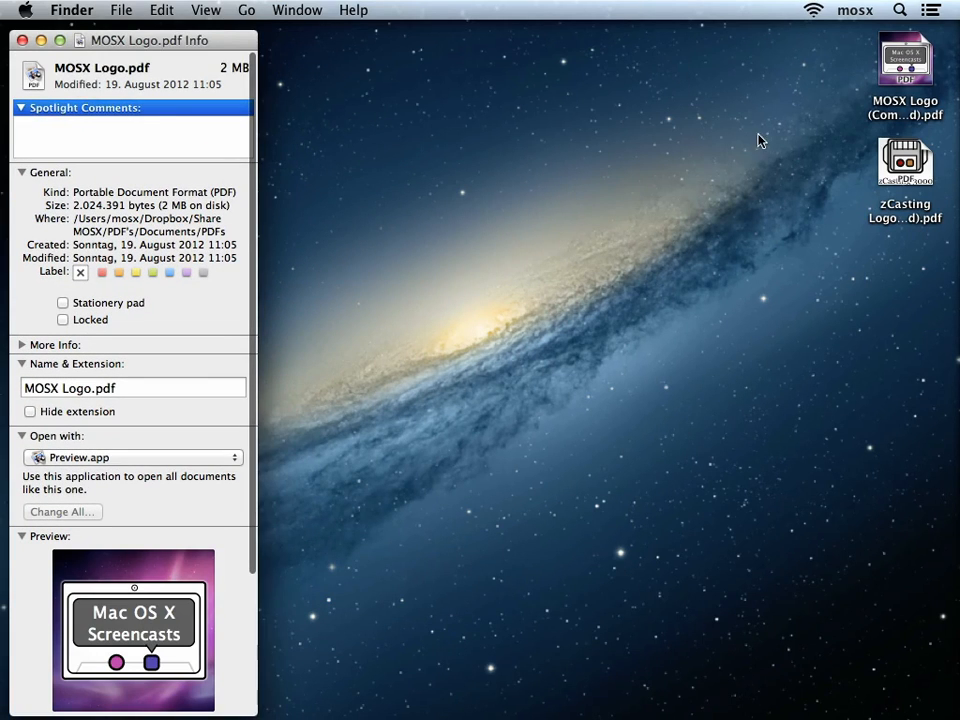
drag(806, 52, 940, 94)
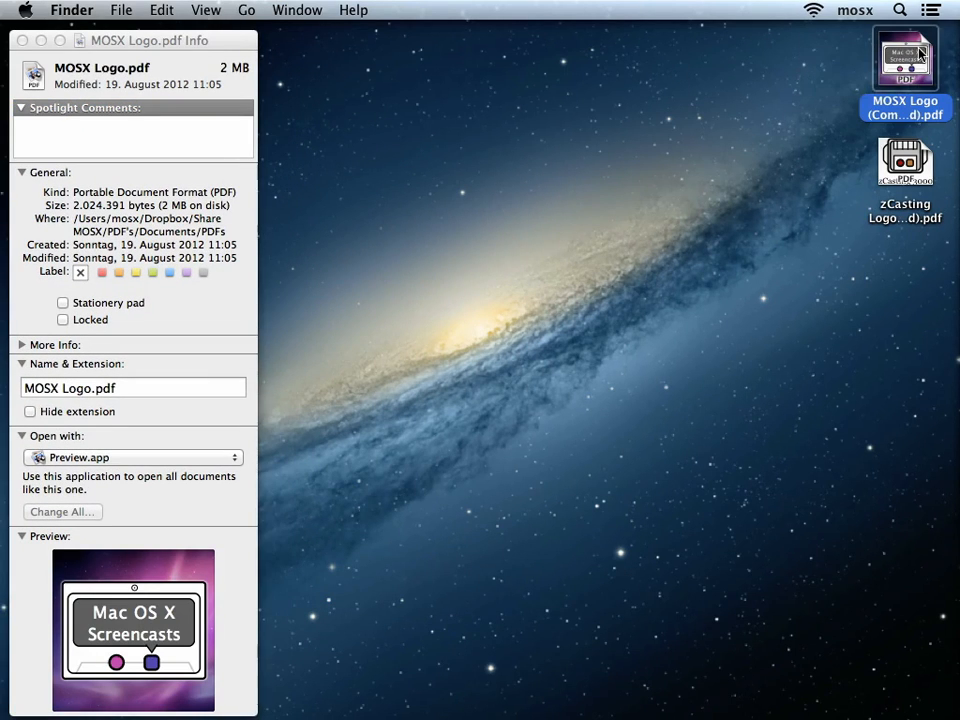
key(super+i)
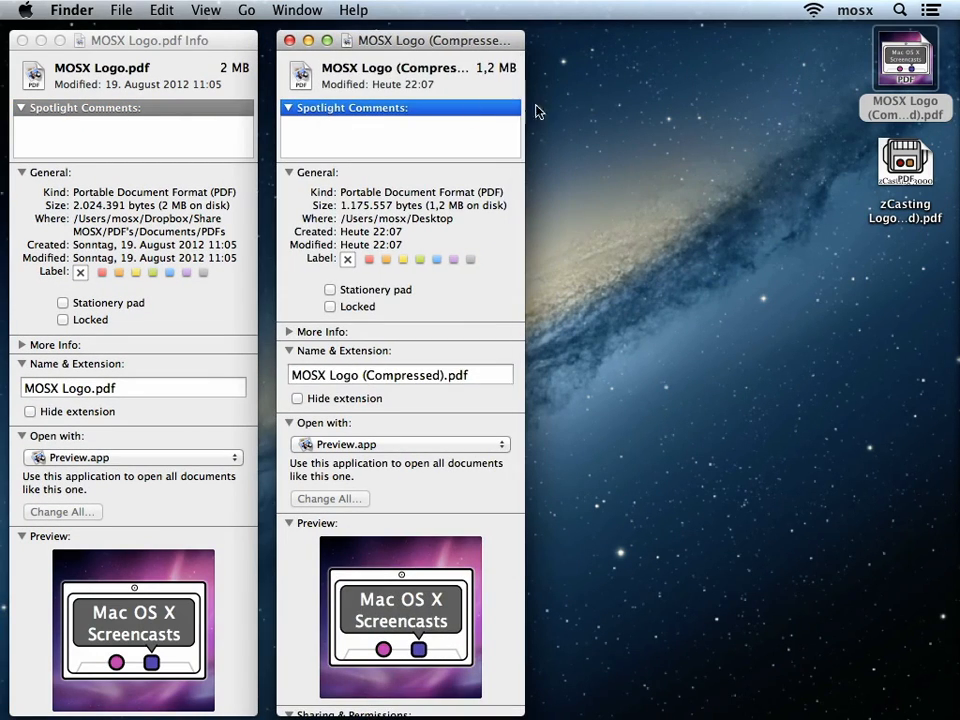